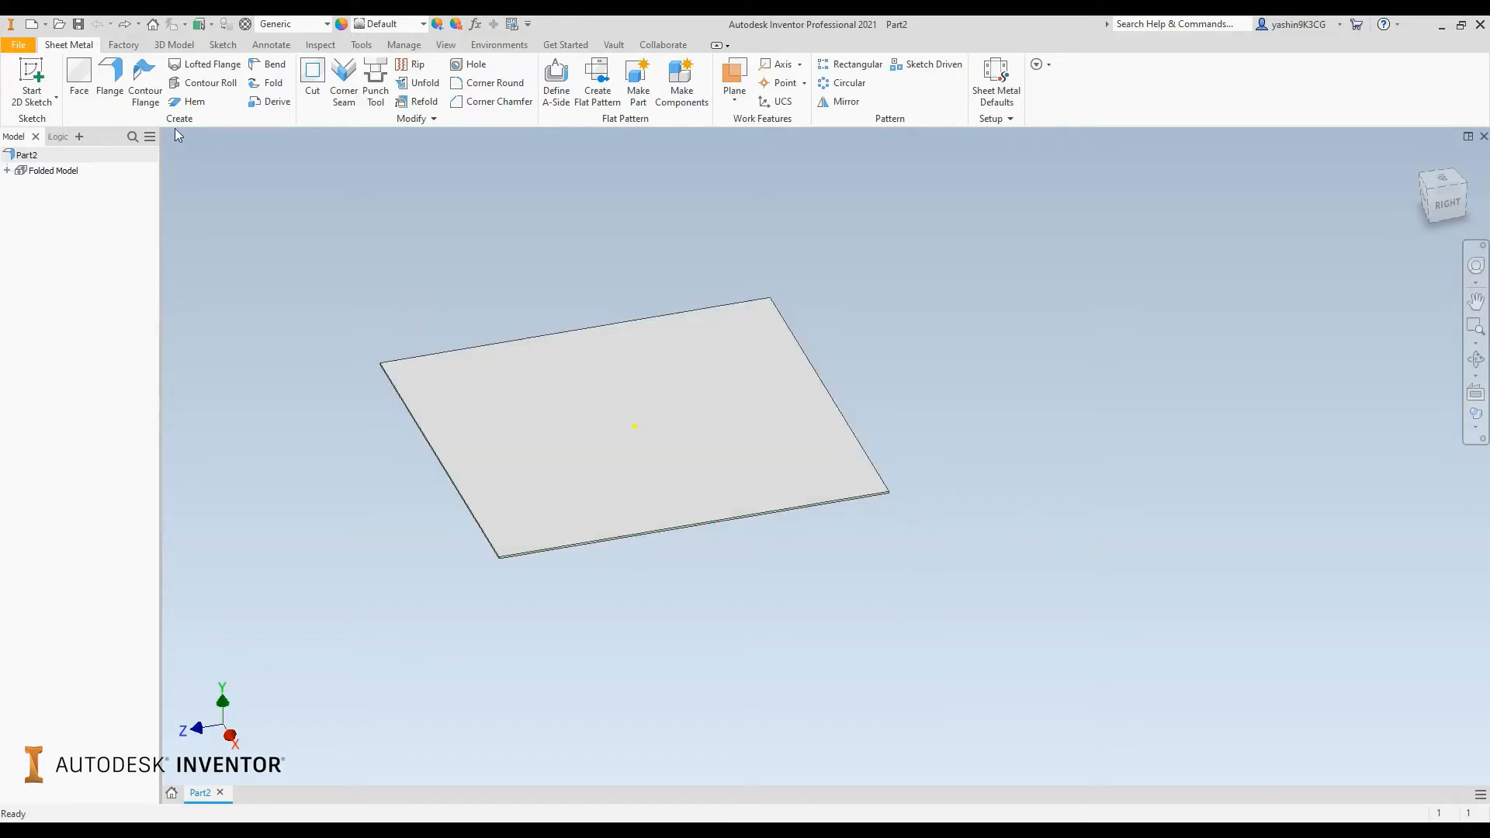
Start a flange on the left edge of the sheet metal plate.
scroll(444, 412, "down", 3)
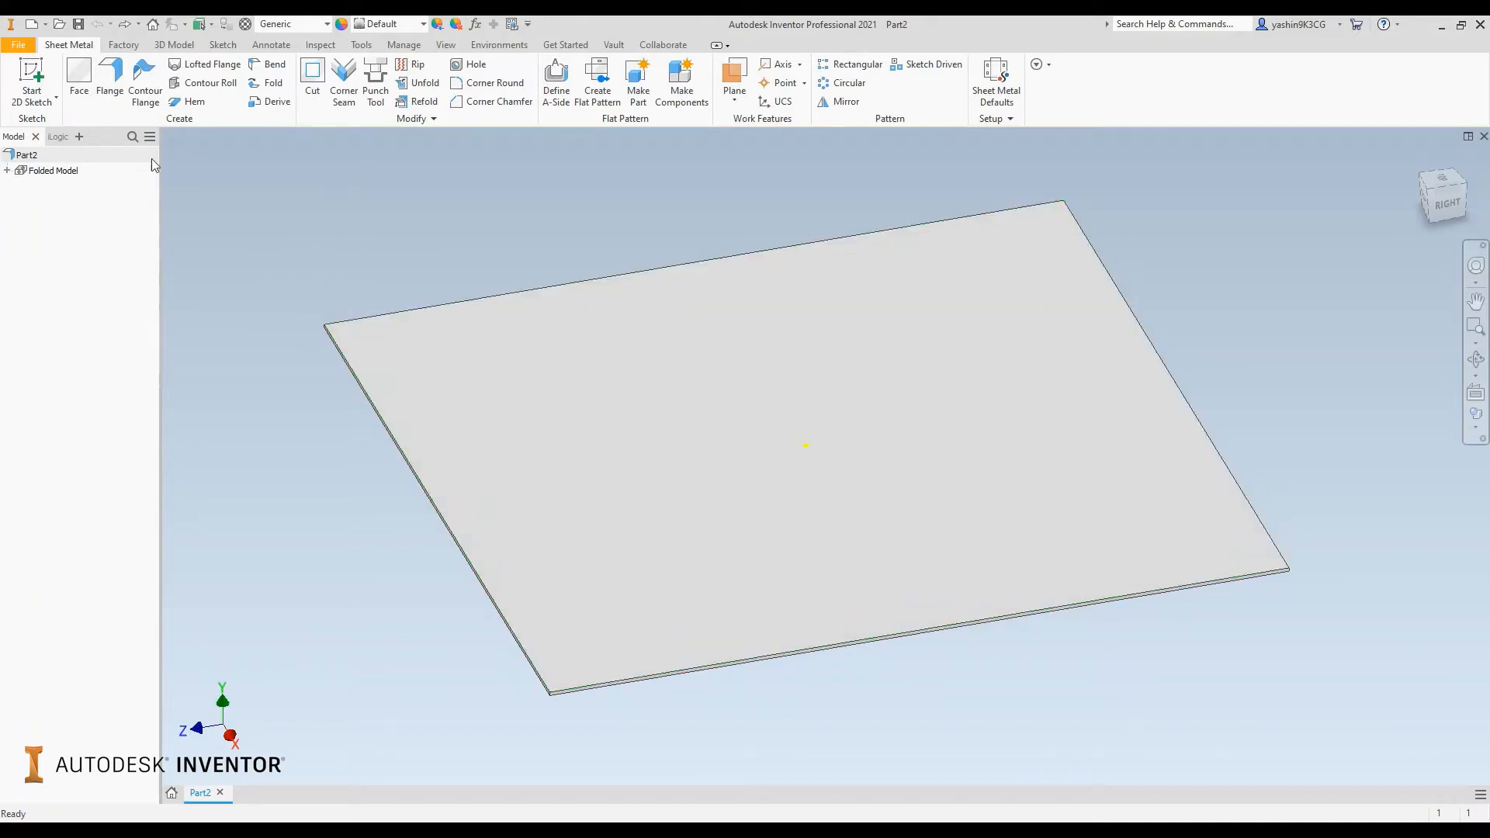
left_click(116, 93)
middle_click_drag(618, 229, 761, 220)
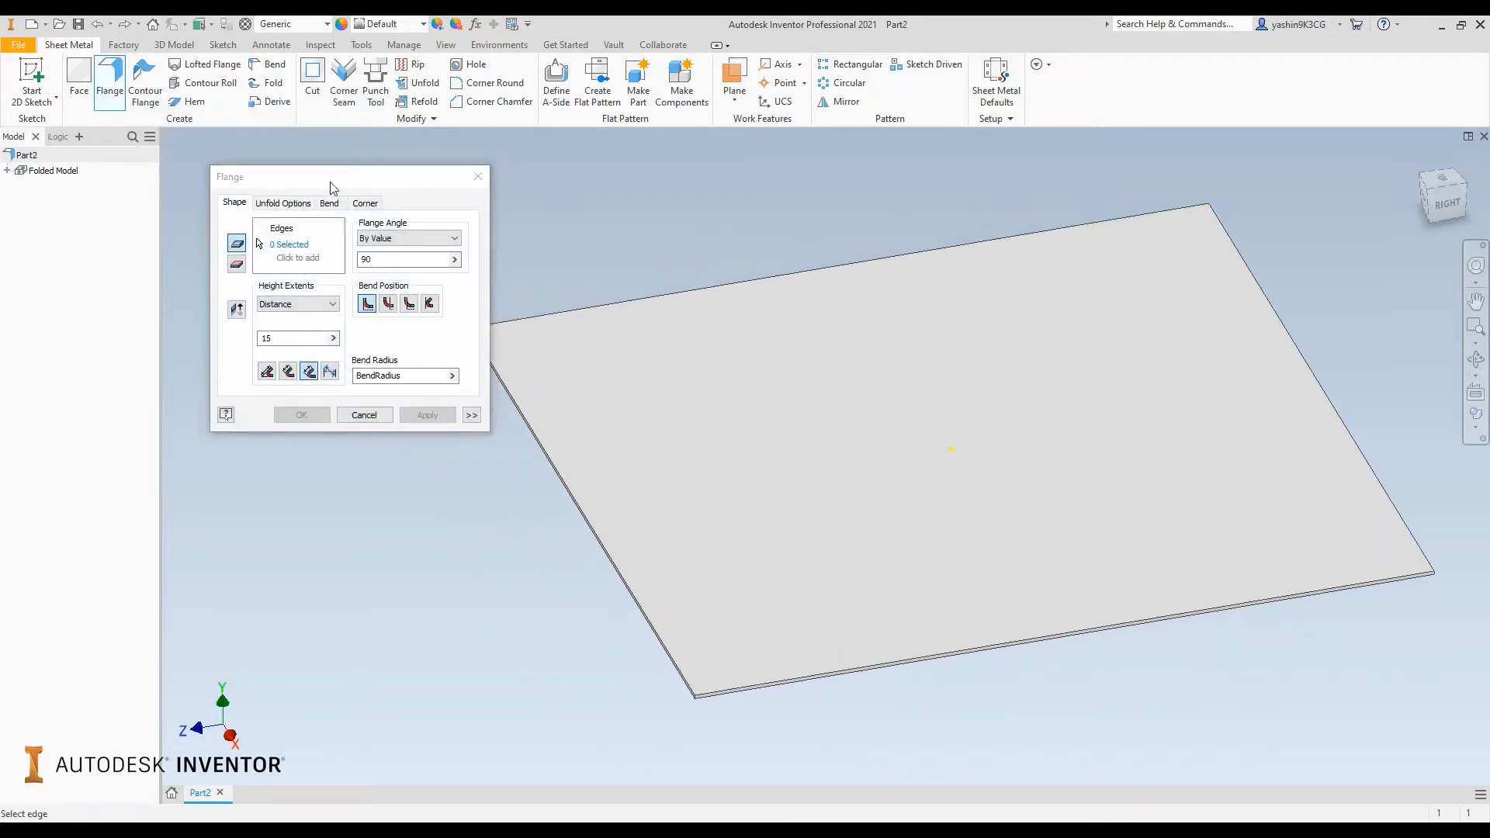
left_click_drag(333, 188, 333, 159)
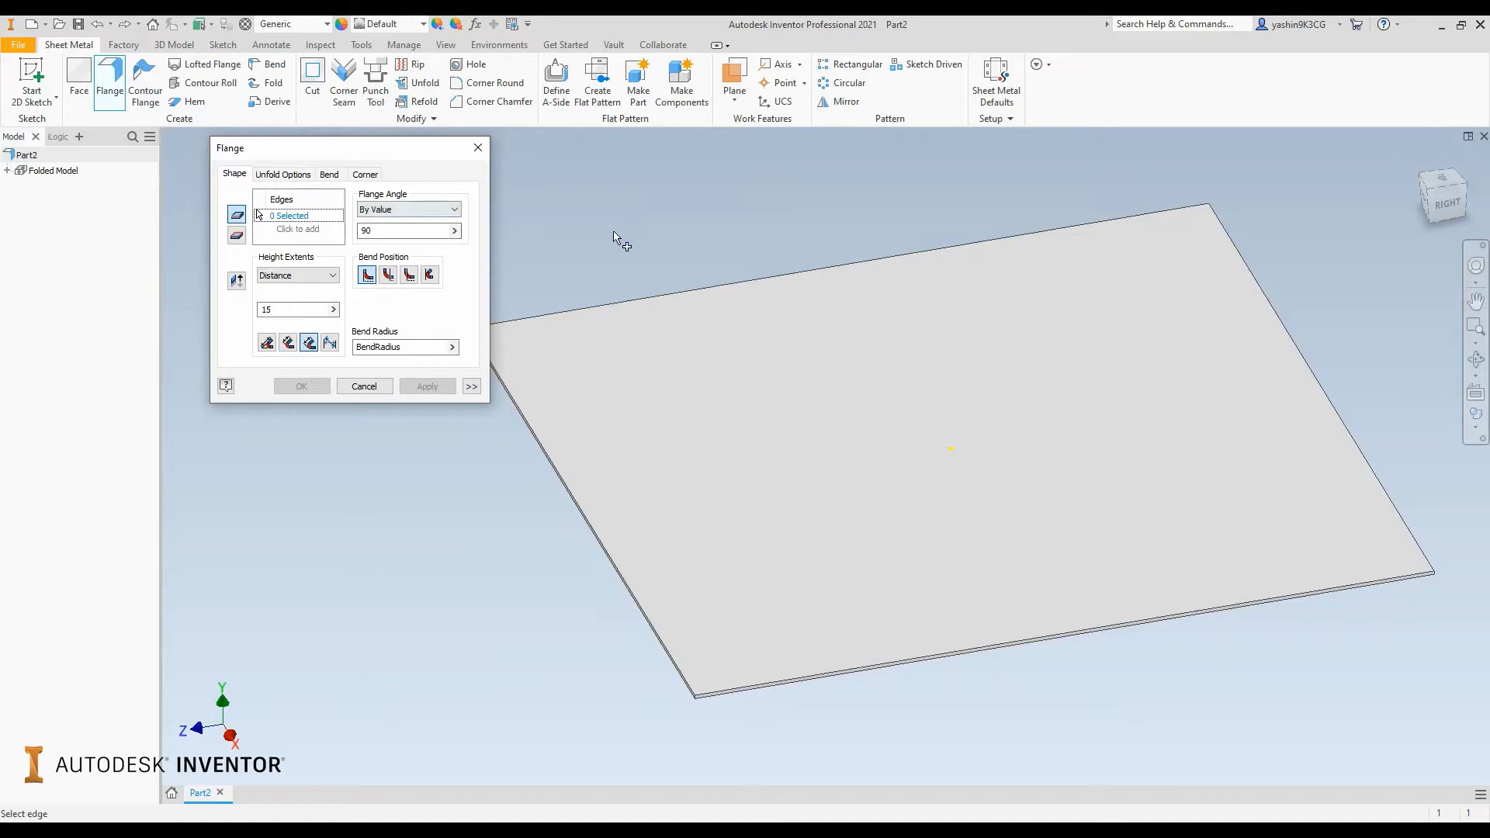
middle_click_drag(620, 229, 715, 215)
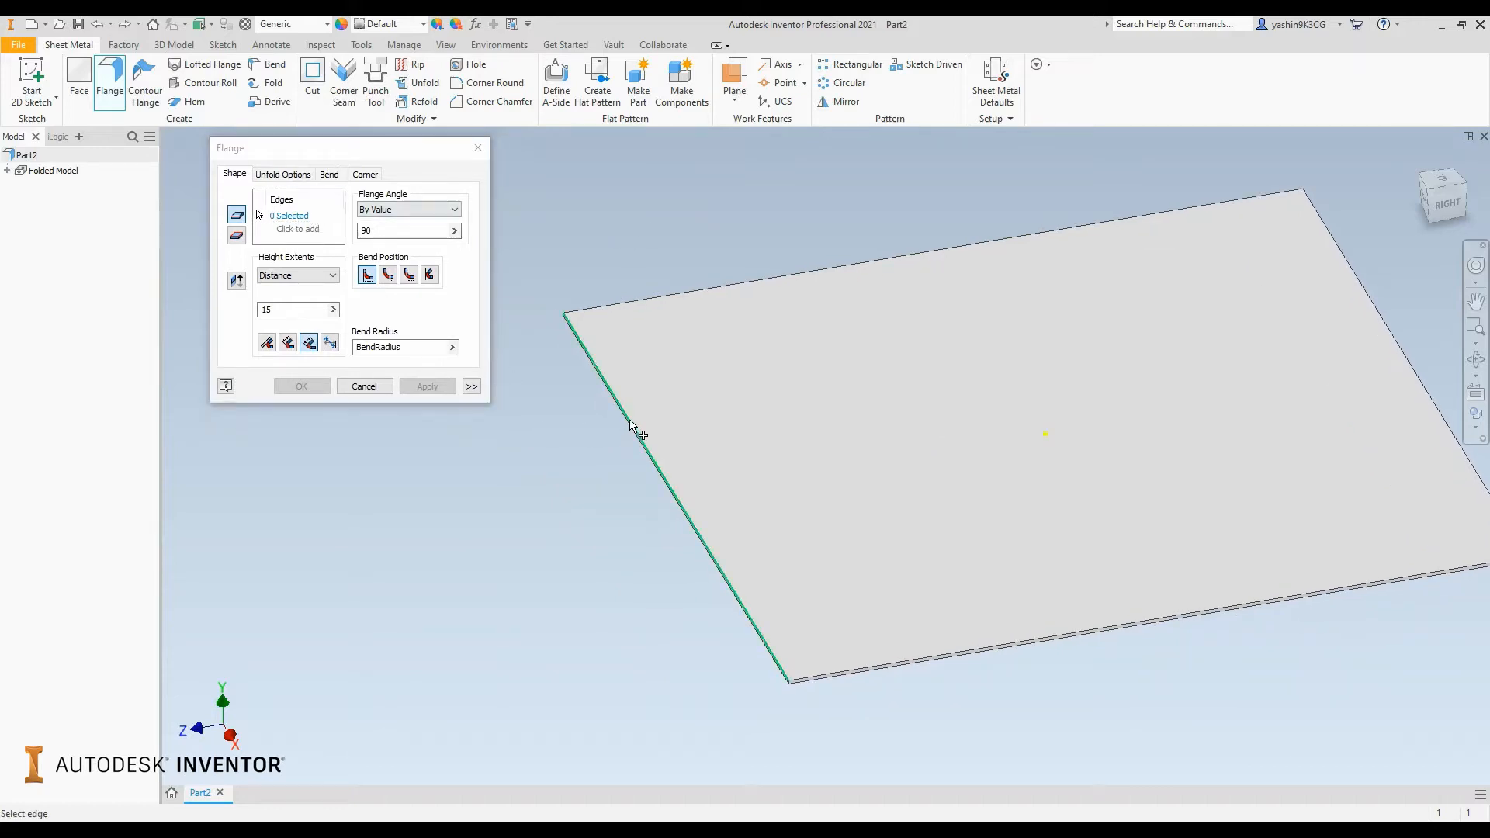
scroll(764, 679, "up", 3)
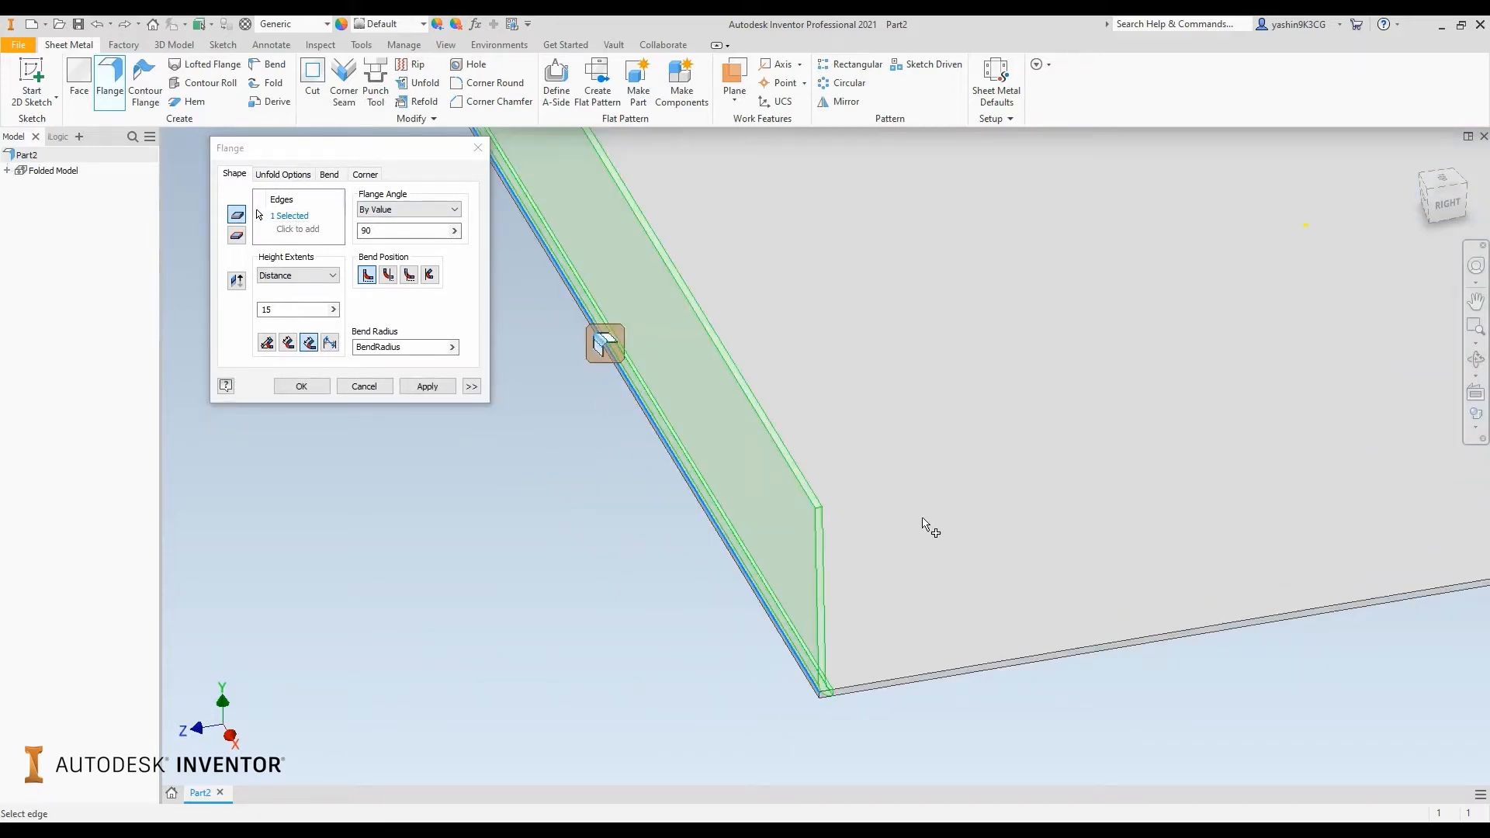
scroll(1230, 306, "down", 3)
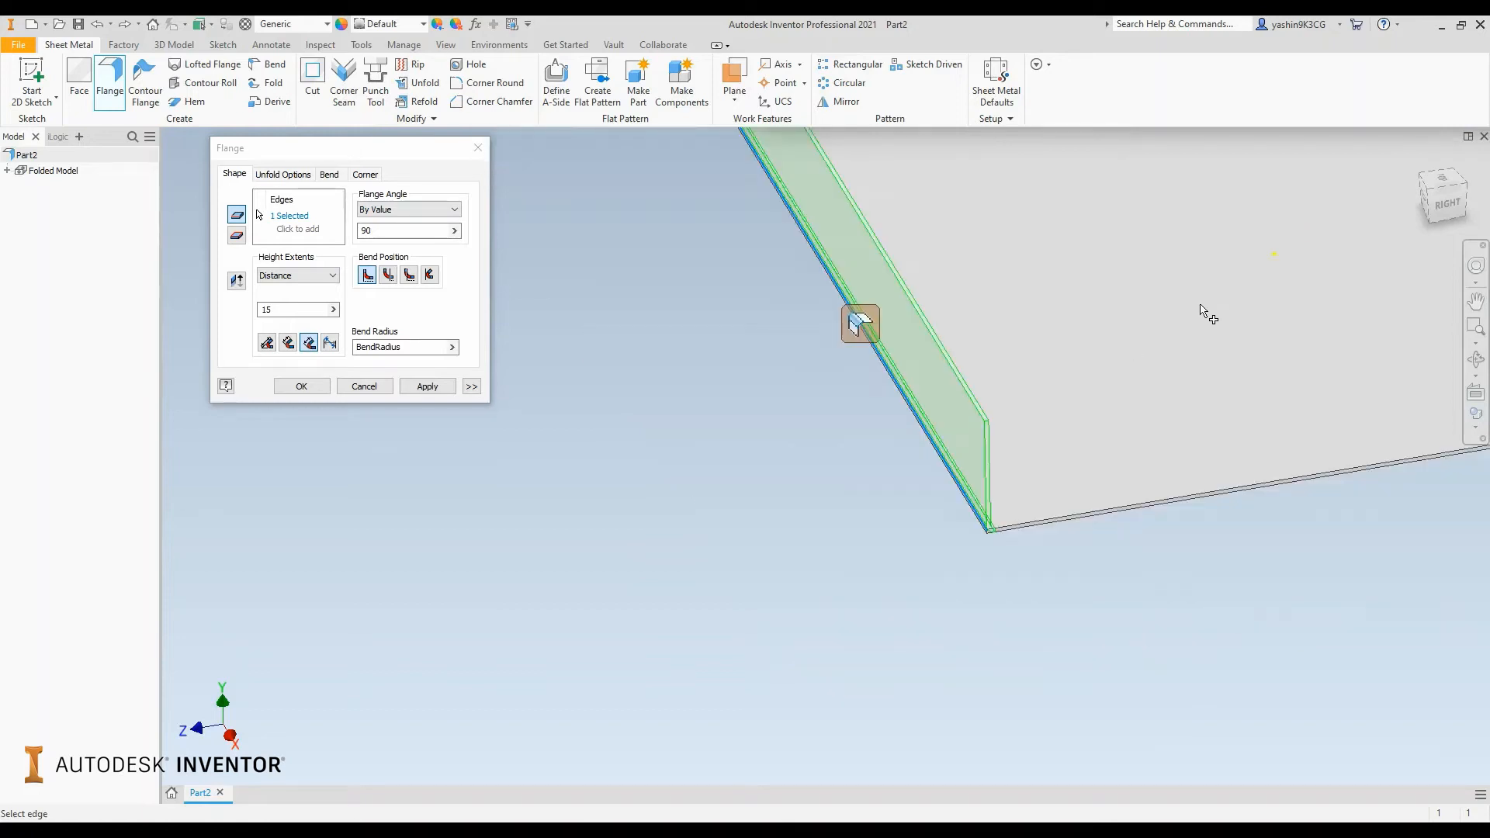
middle_click_drag(1067, 434, 908, 510, "shift")
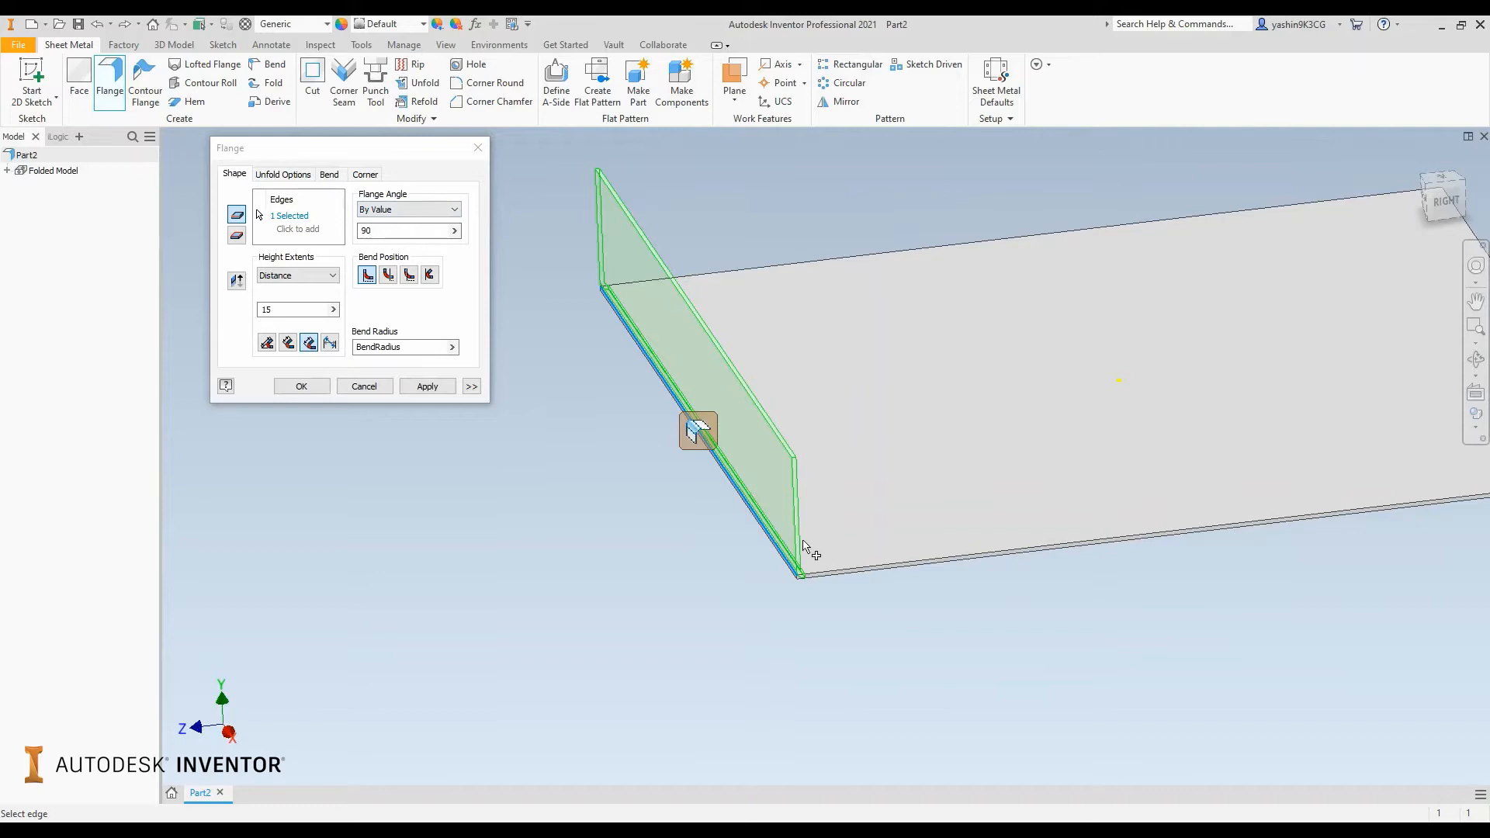
scroll(804, 549, "up", 2)
scroll(893, 559, "down", 3)
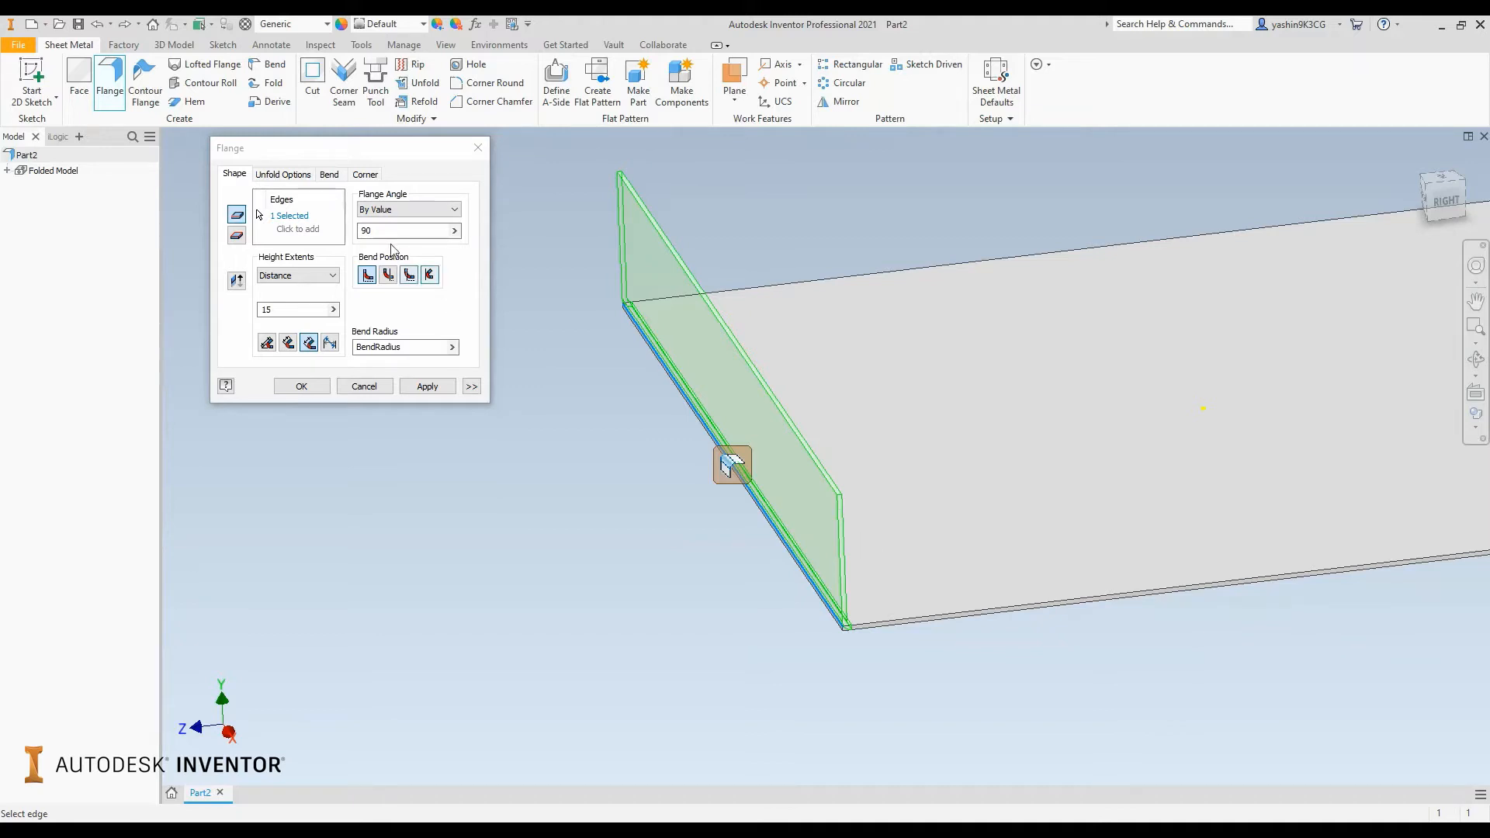
Try a flange angle of 45 degrees, and set it back to 90 degrees.
left_click_drag(376, 149, 460, 185)
left_click(490, 263)
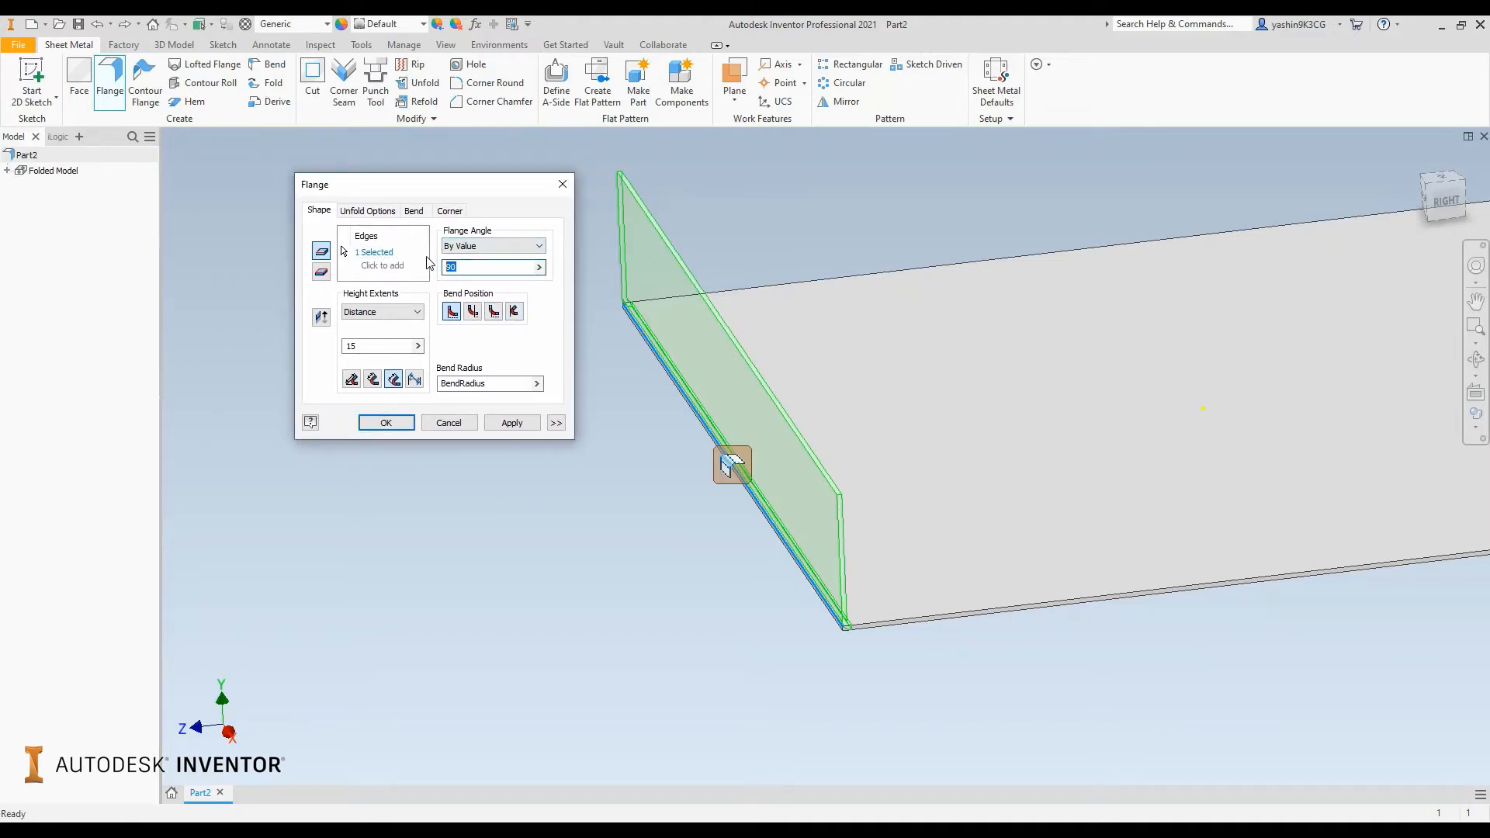
type("45")
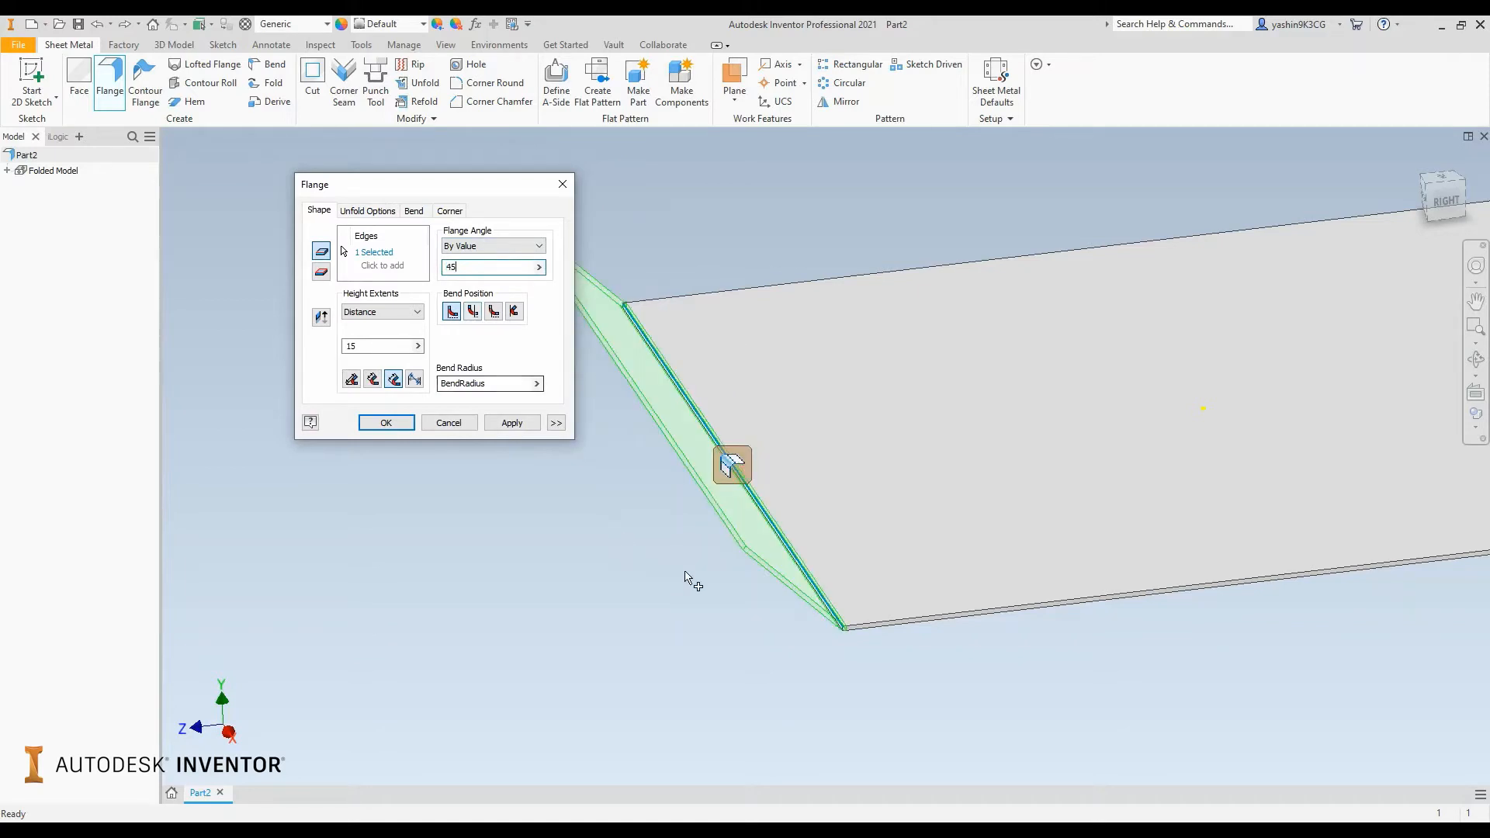
middle_click_drag(691, 582, 792, 566)
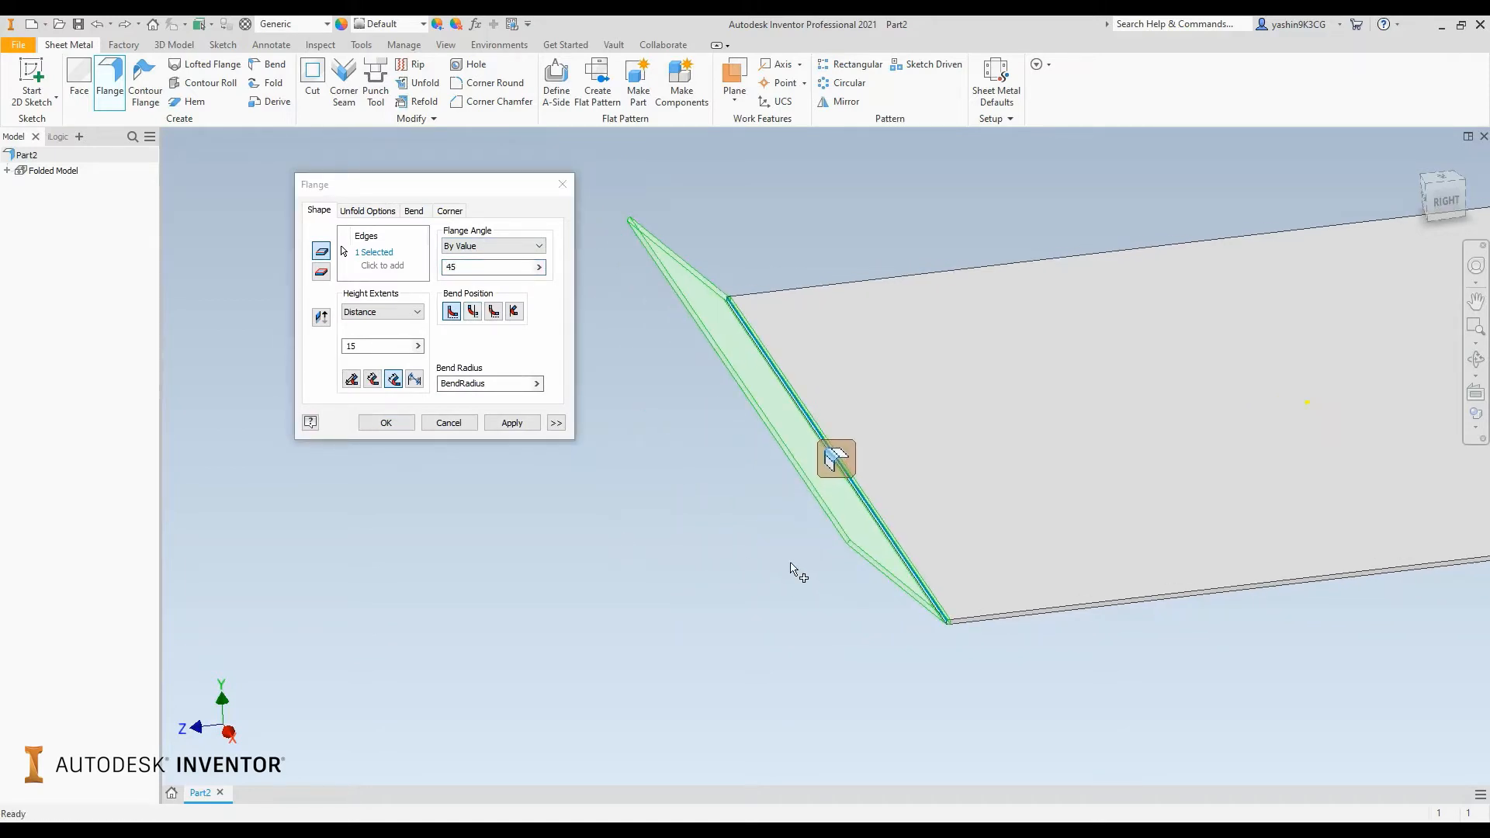
left_click(410, 272)
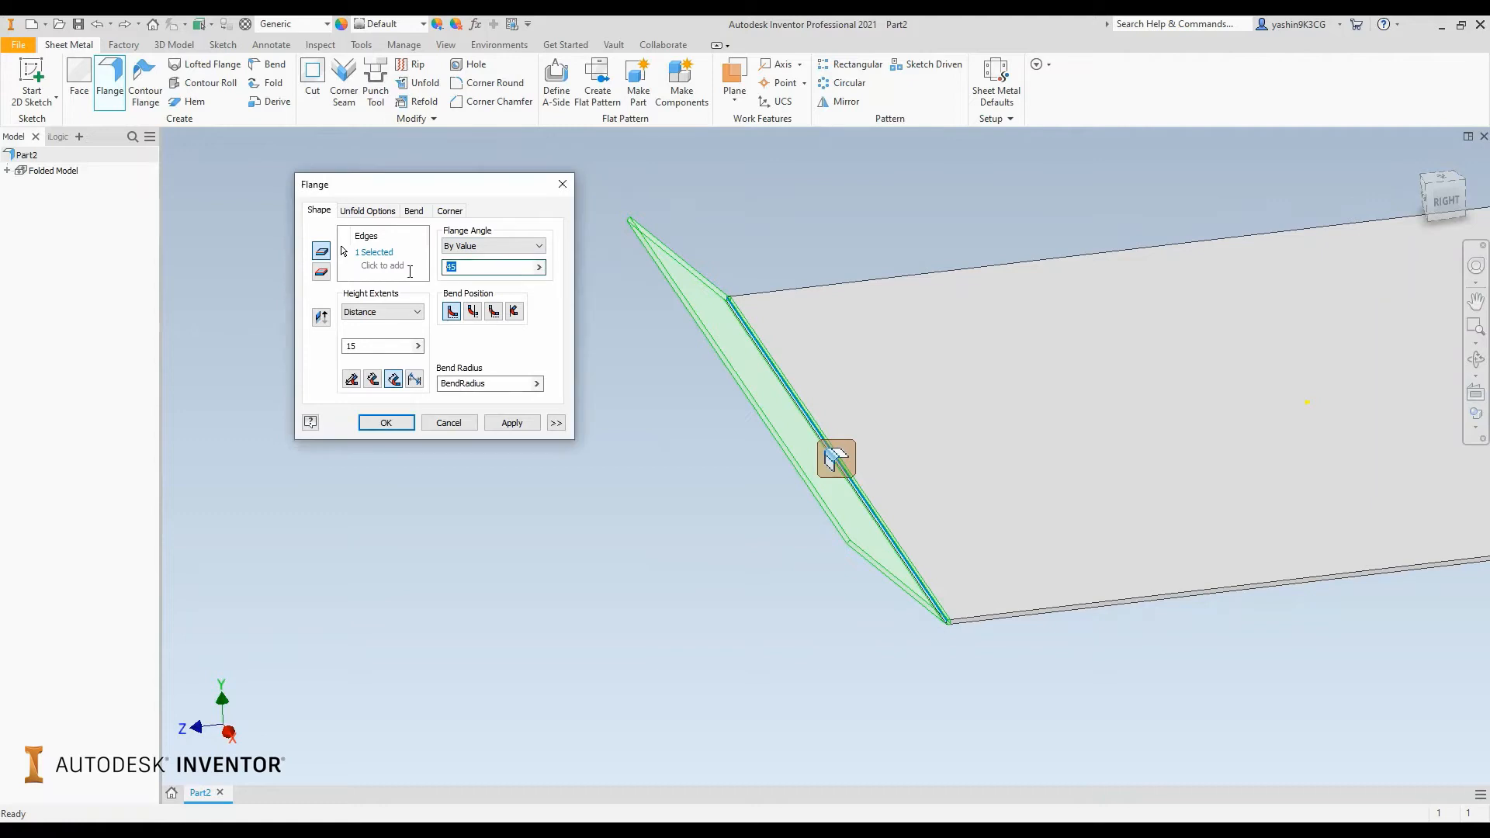
type("90")
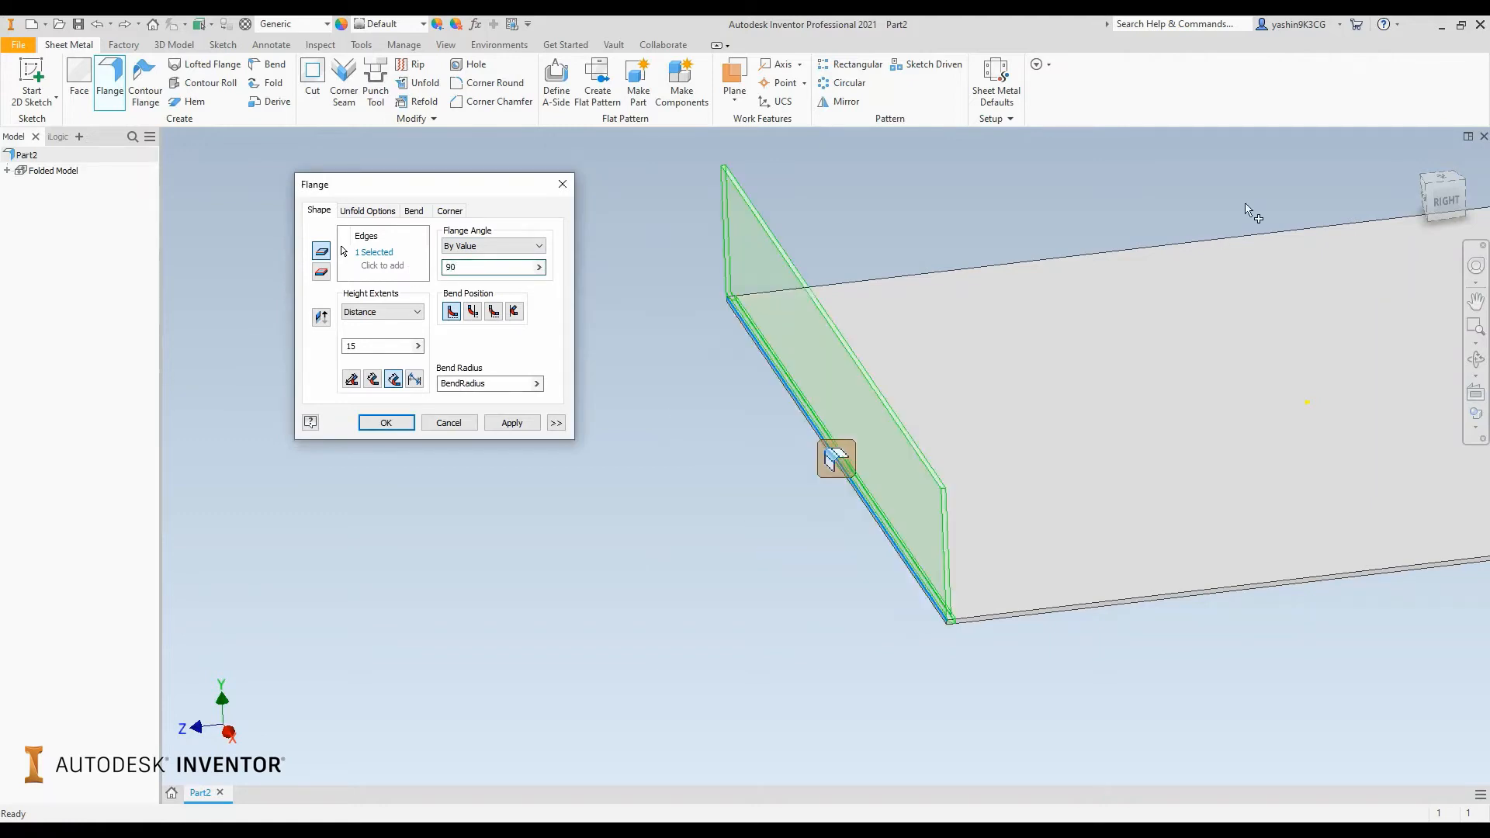
From the right view, try the other bend positions, including tangent to adjacent face, and return to the first option.
left_click(1445, 200)
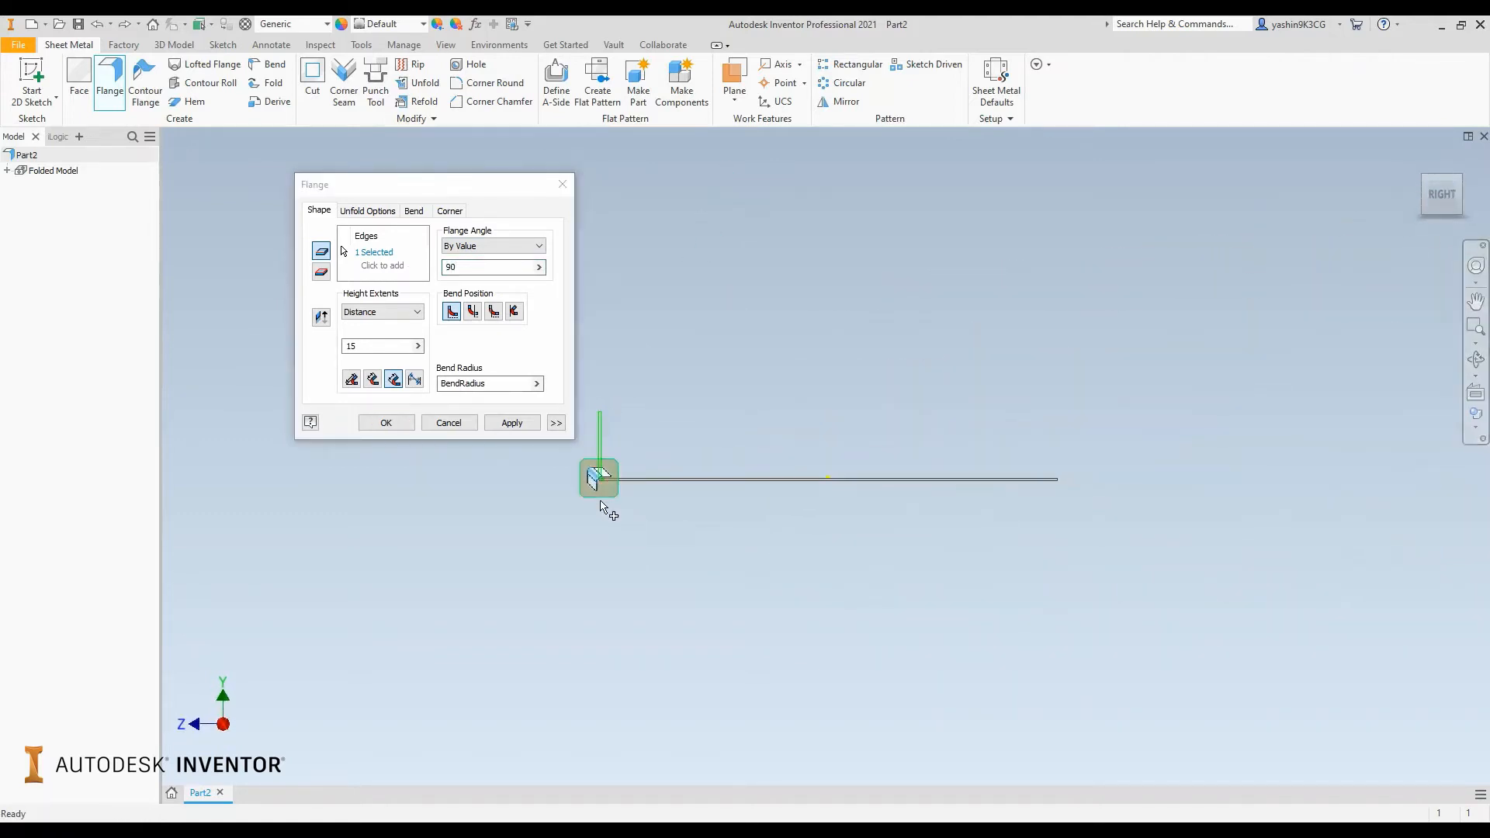
scroll(565, 467, "down", 7)
middle_click_drag(682, 413, 677, 515)
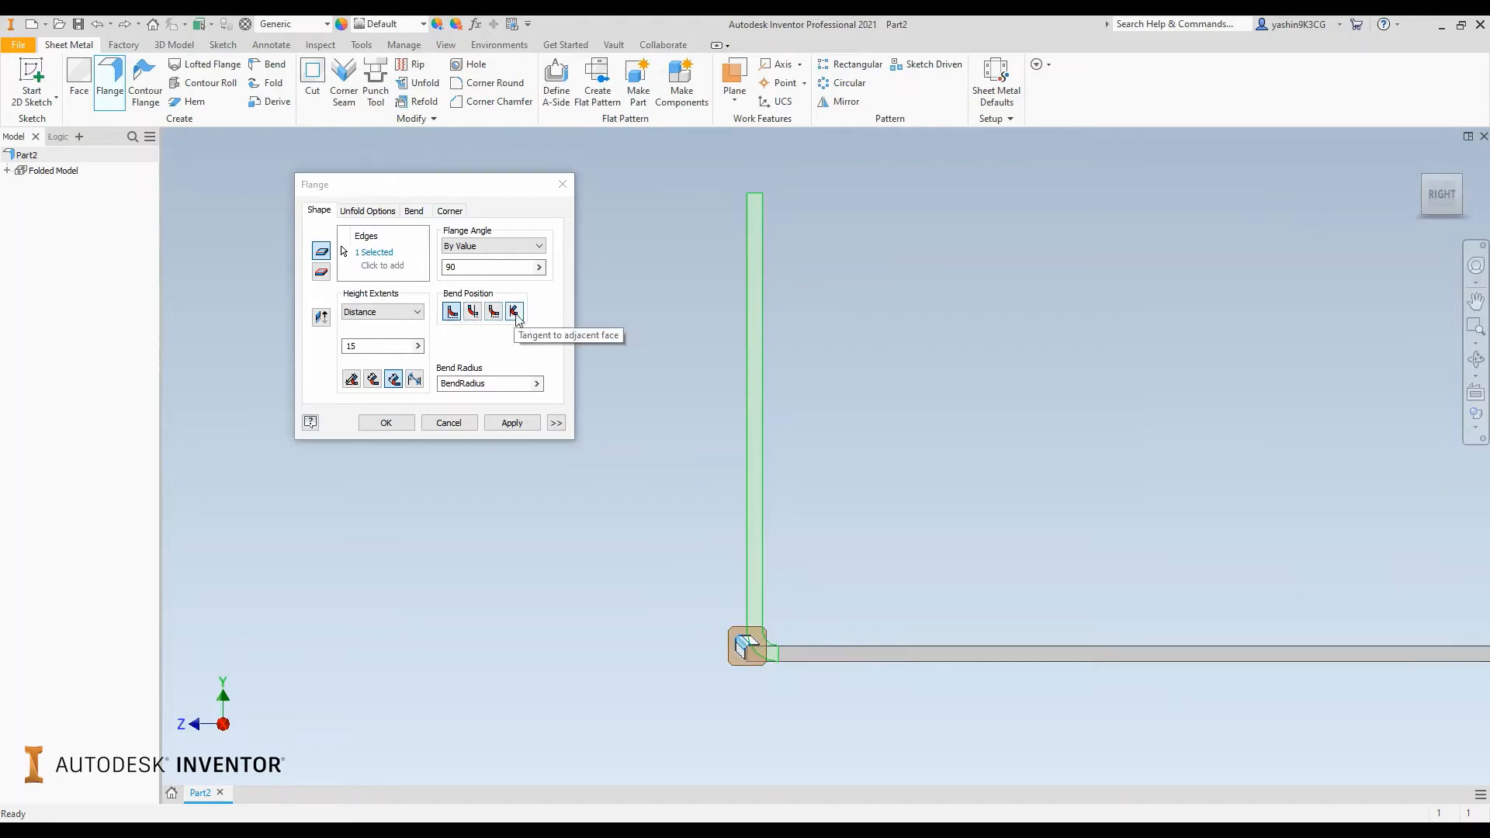
left_click(473, 313)
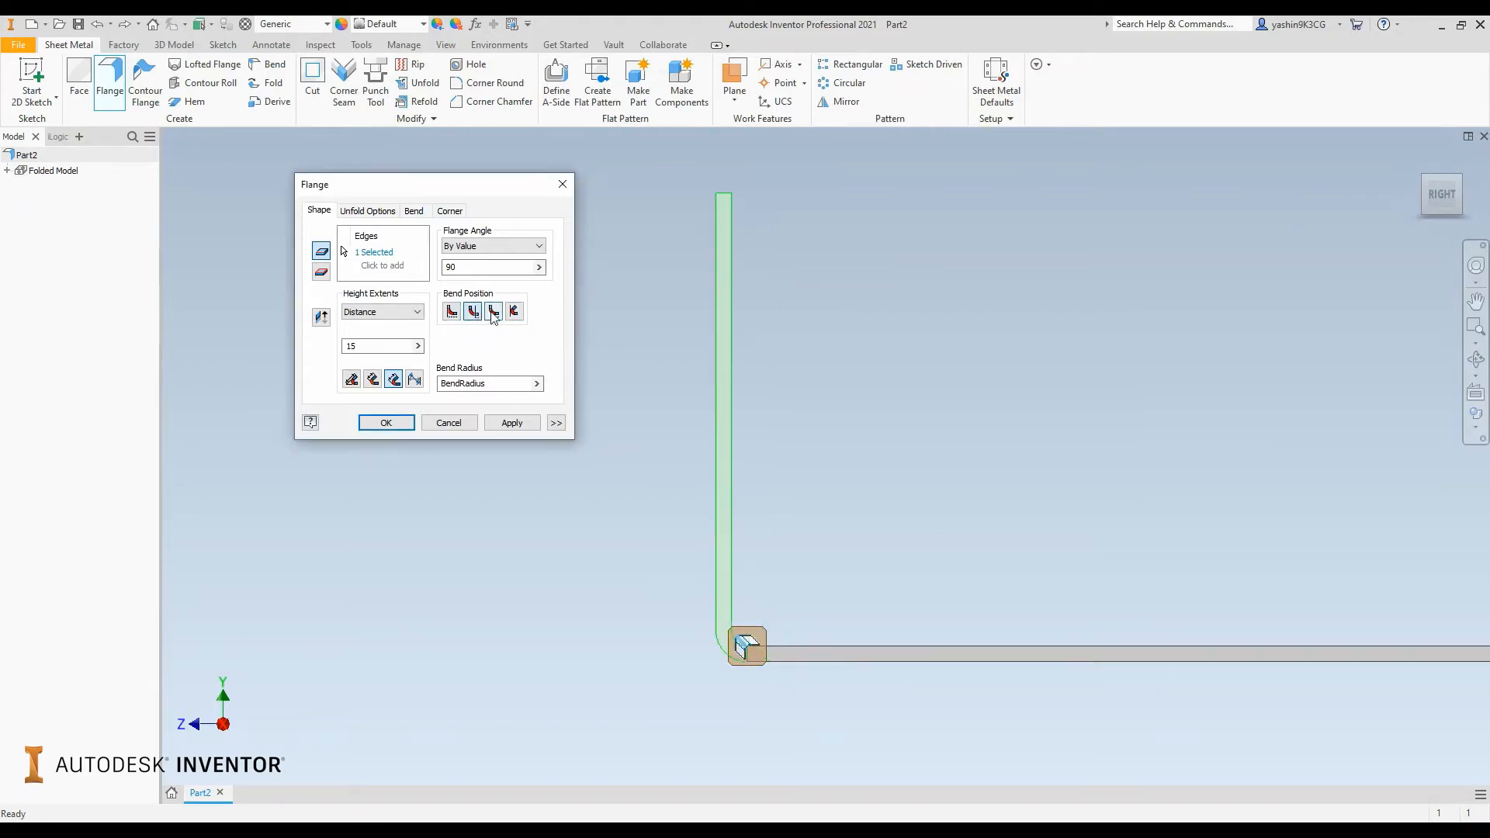
left_click(498, 313)
left_click(513, 312)
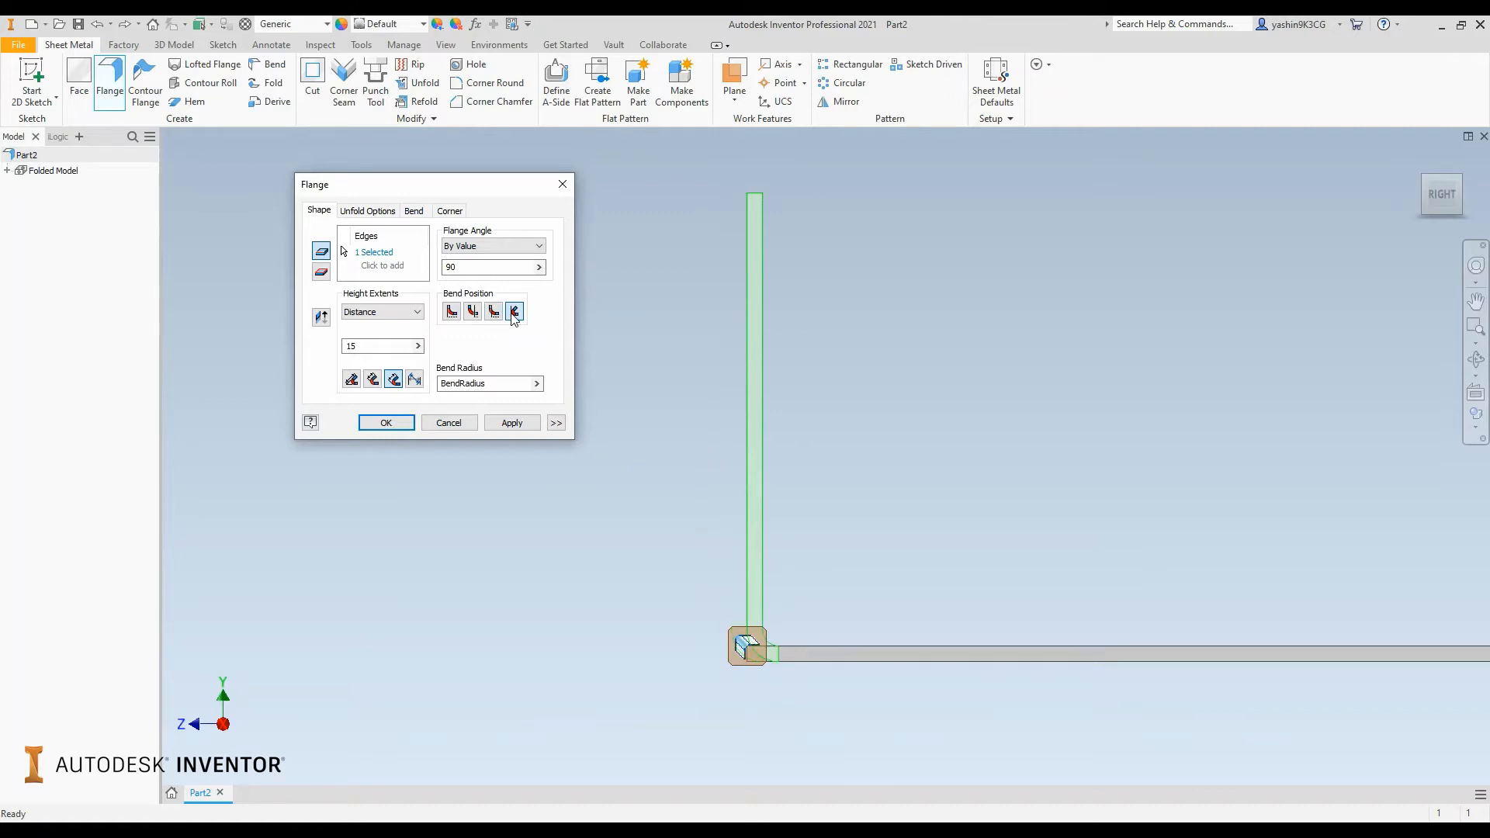
left_click(452, 313)
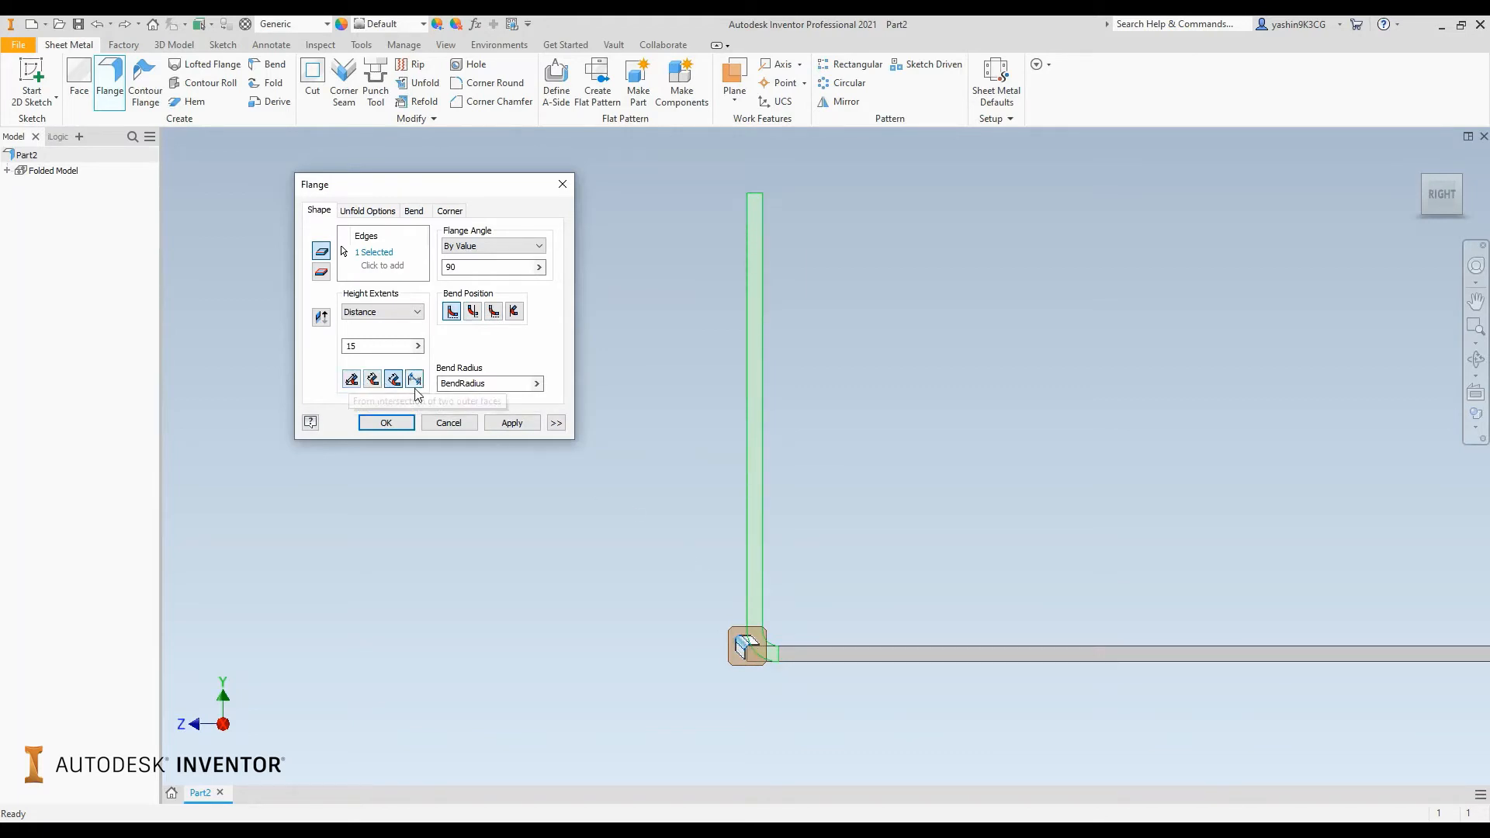
Try the first two height datum options for the flange and return to the third.
left_click(352, 384)
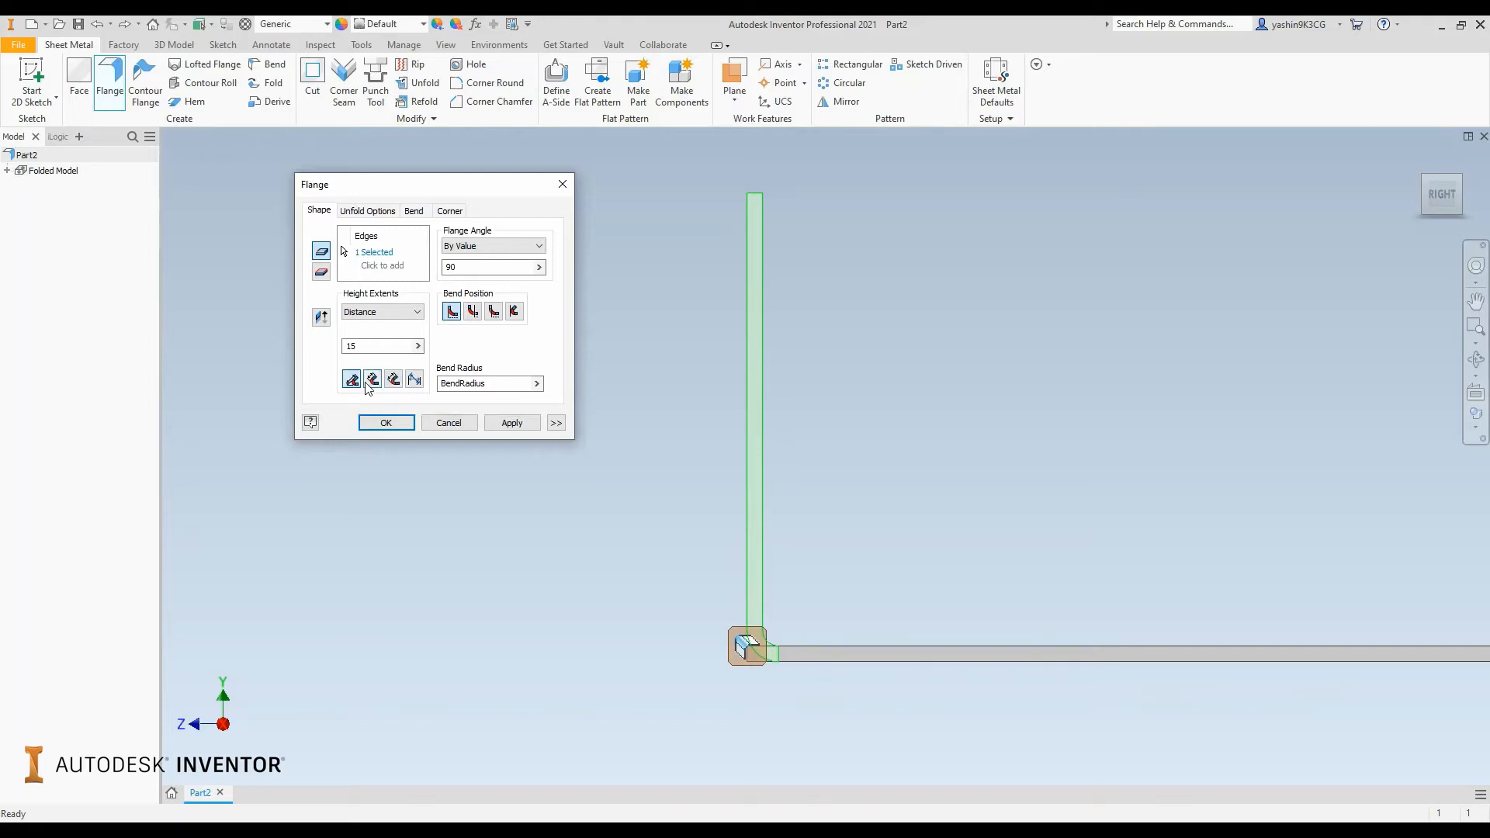
left_click(372, 382)
left_click(393, 380)
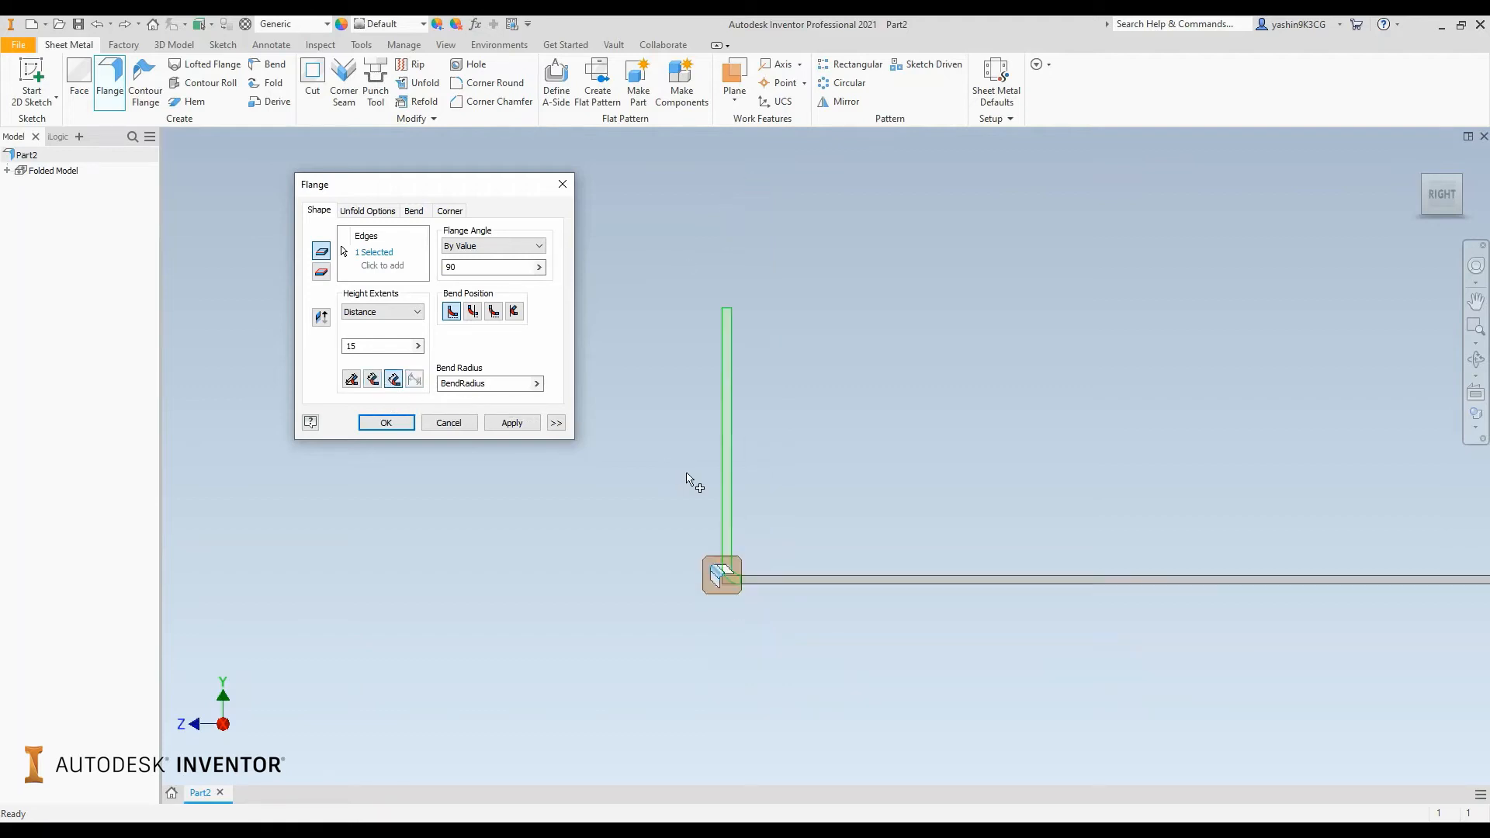
Try a flange height of 20 mm, and set the distance back to 15 mm.
middle_click_drag(692, 482, 675, 481, "shift")
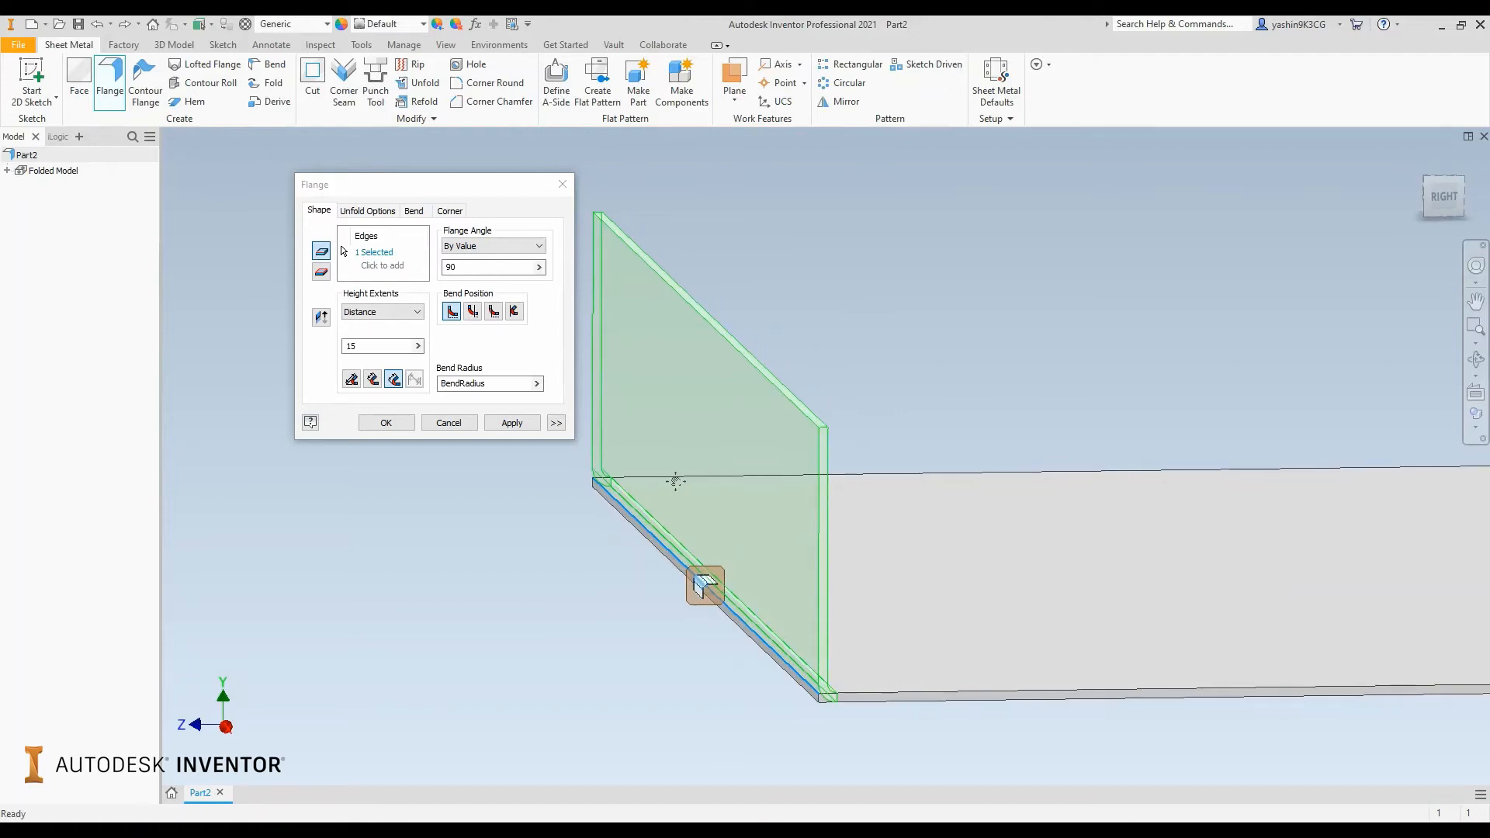
double_click(354, 346)
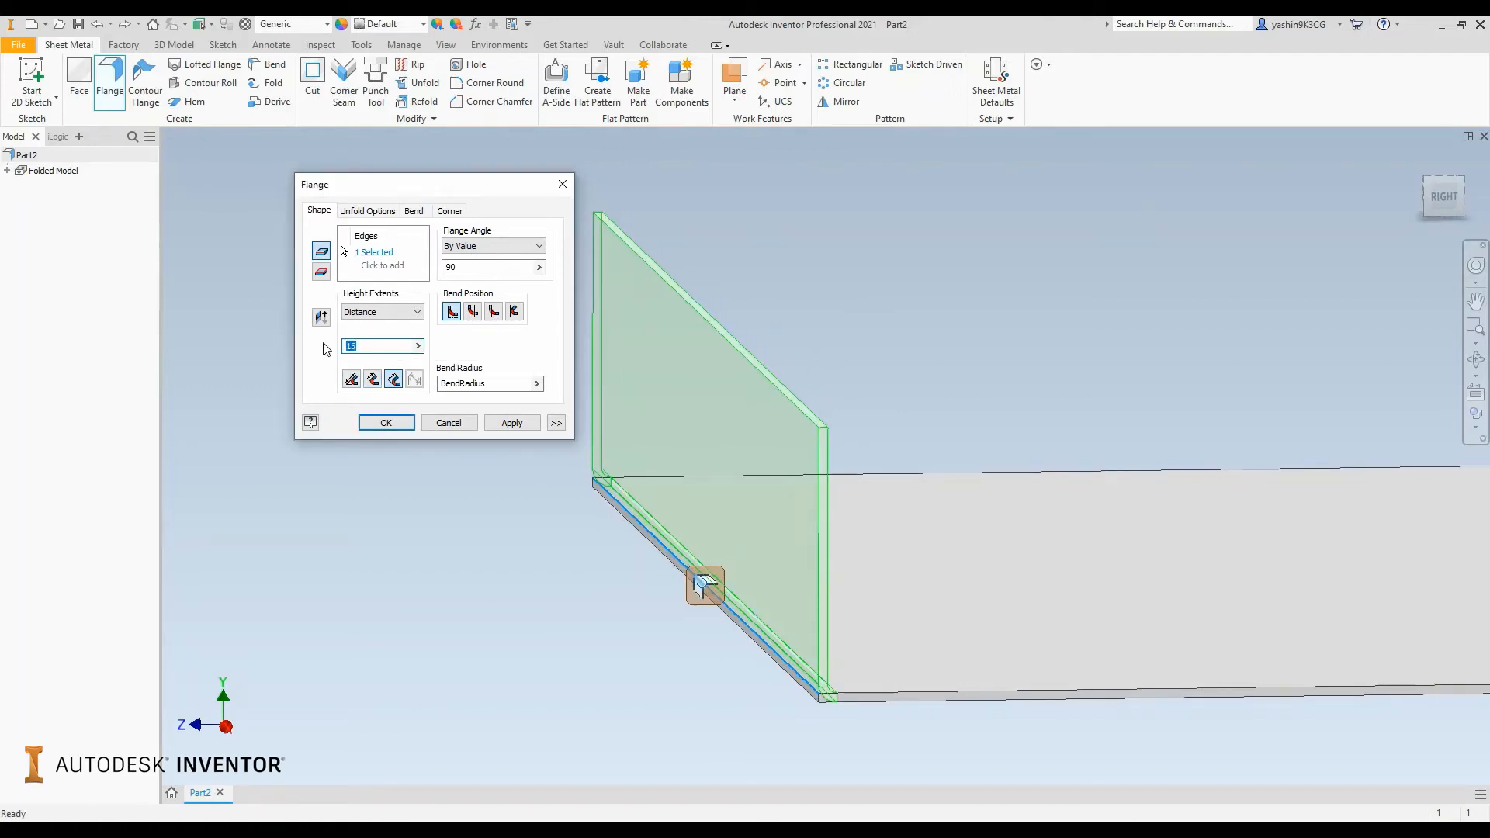
type("20")
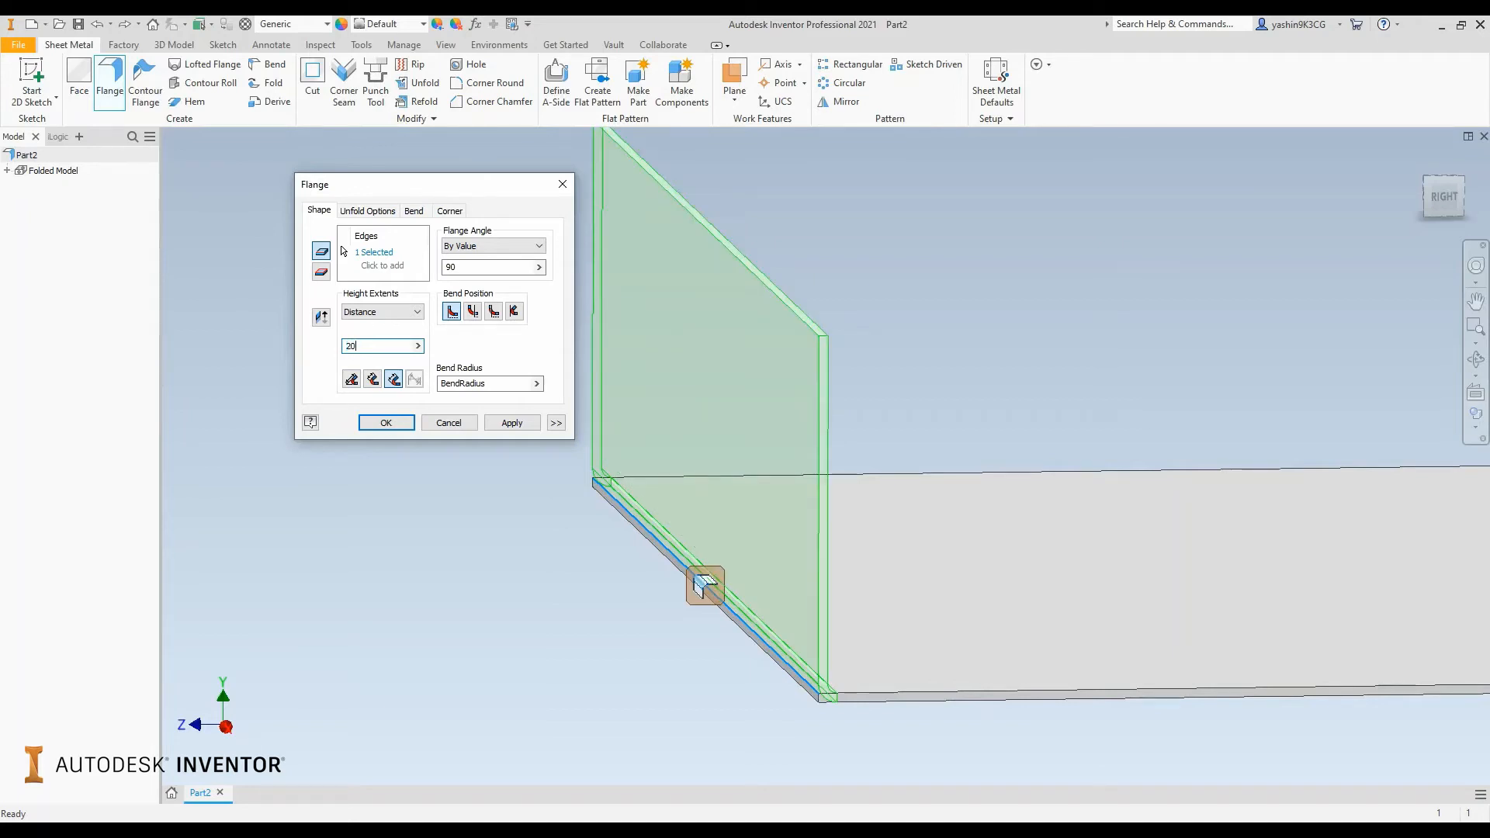
key("BackSpace")
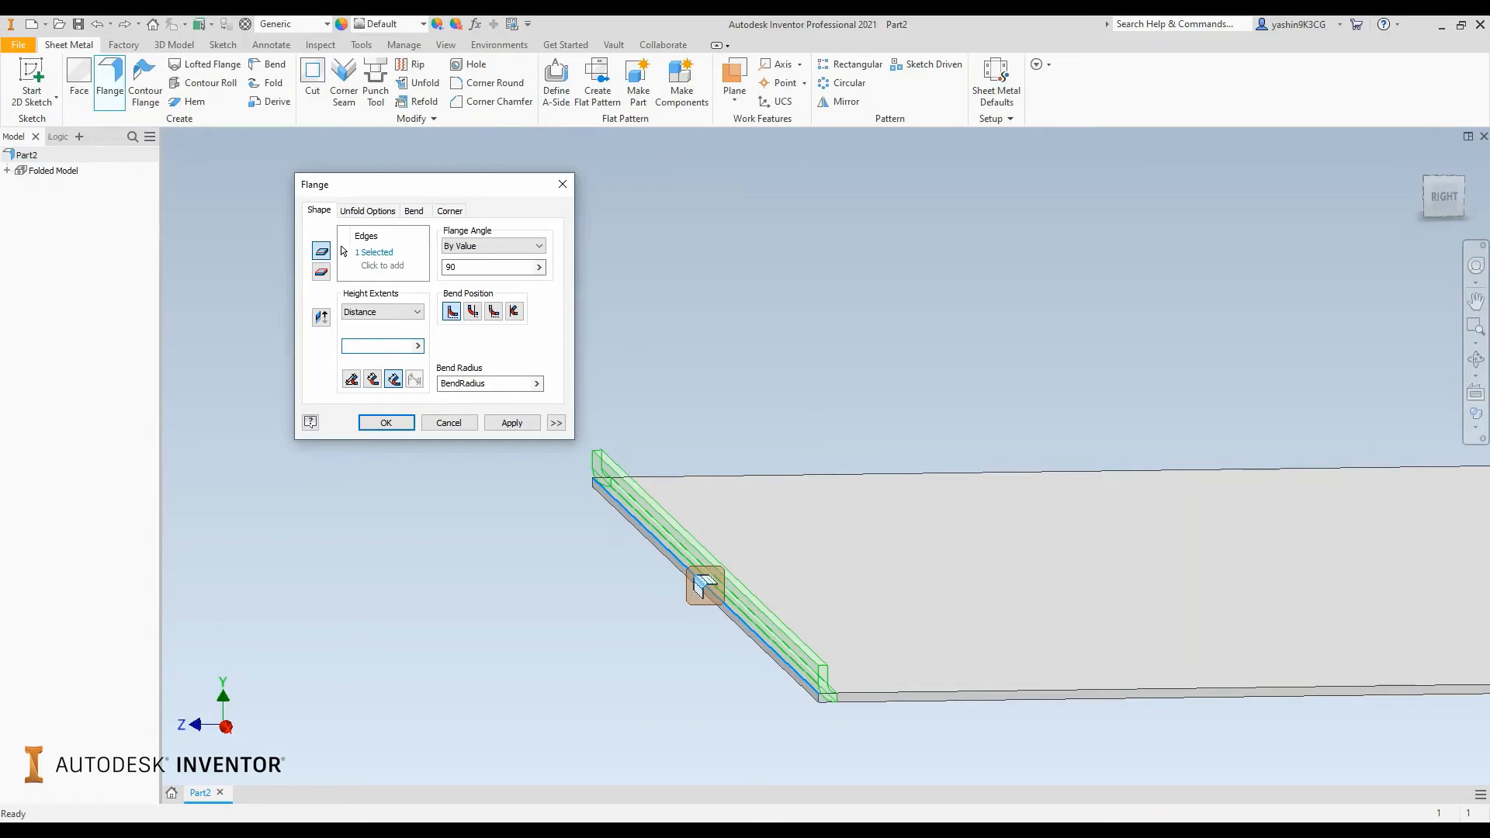
type("15")
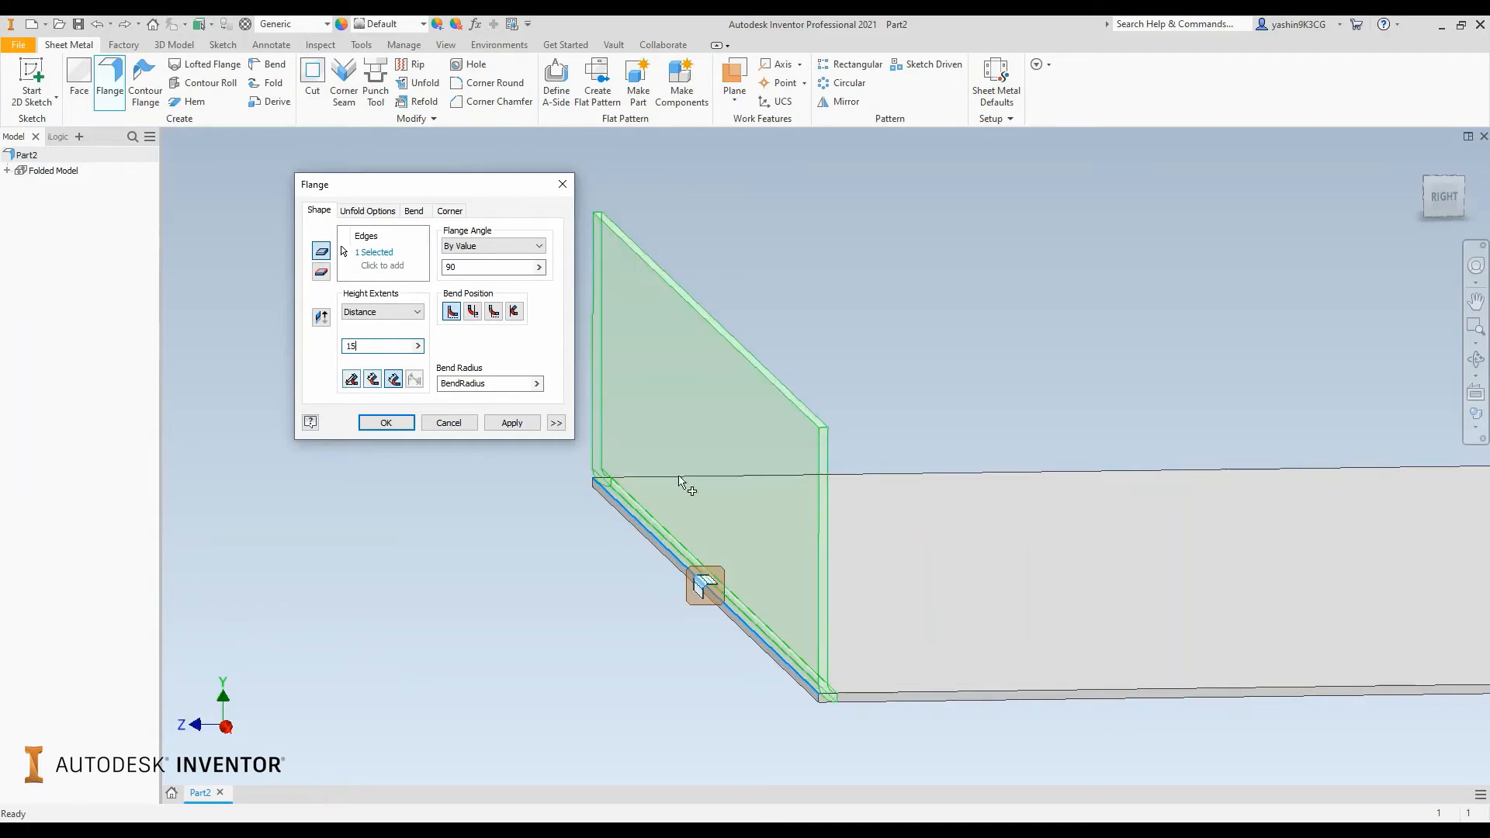
Add the plate's two edges adjoining the selected one and apply the 15 mm, 90-degree flanges on all three sides.
scroll(683, 465, "up", 2)
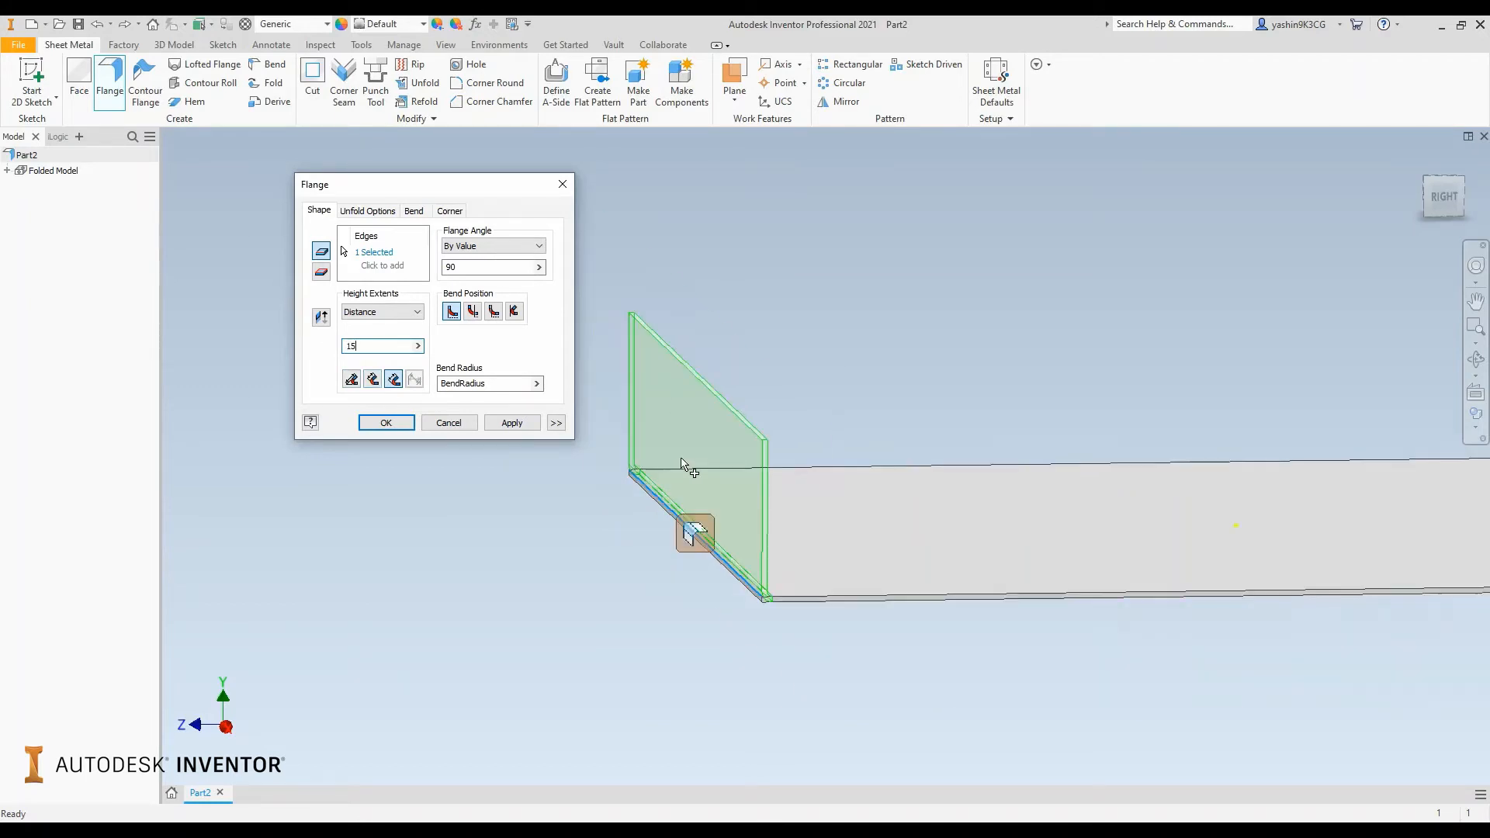
middle_click_drag(683, 466, 768, 480, "shift")
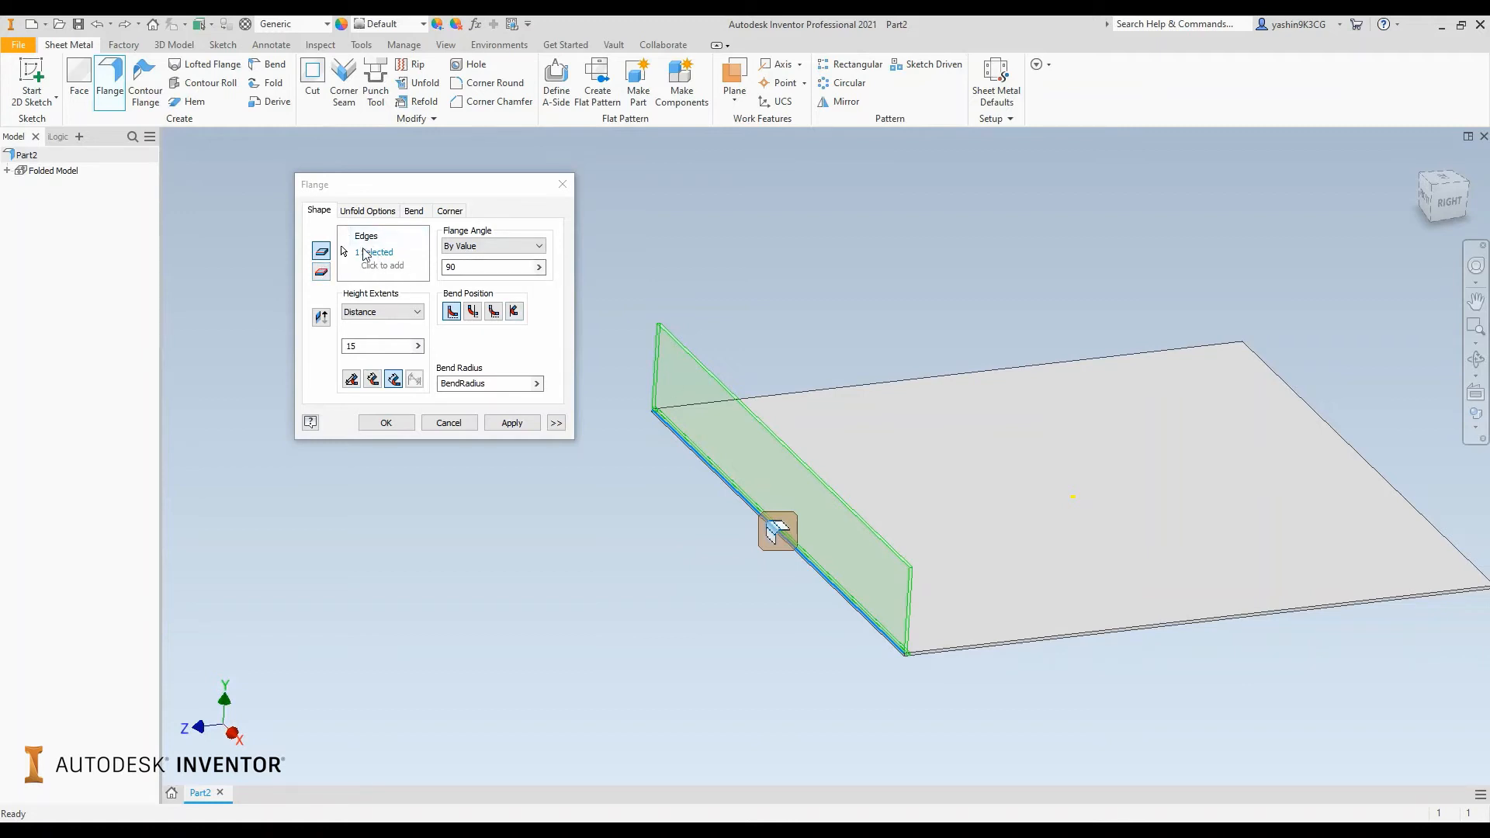
left_click(400, 264)
left_click(838, 390)
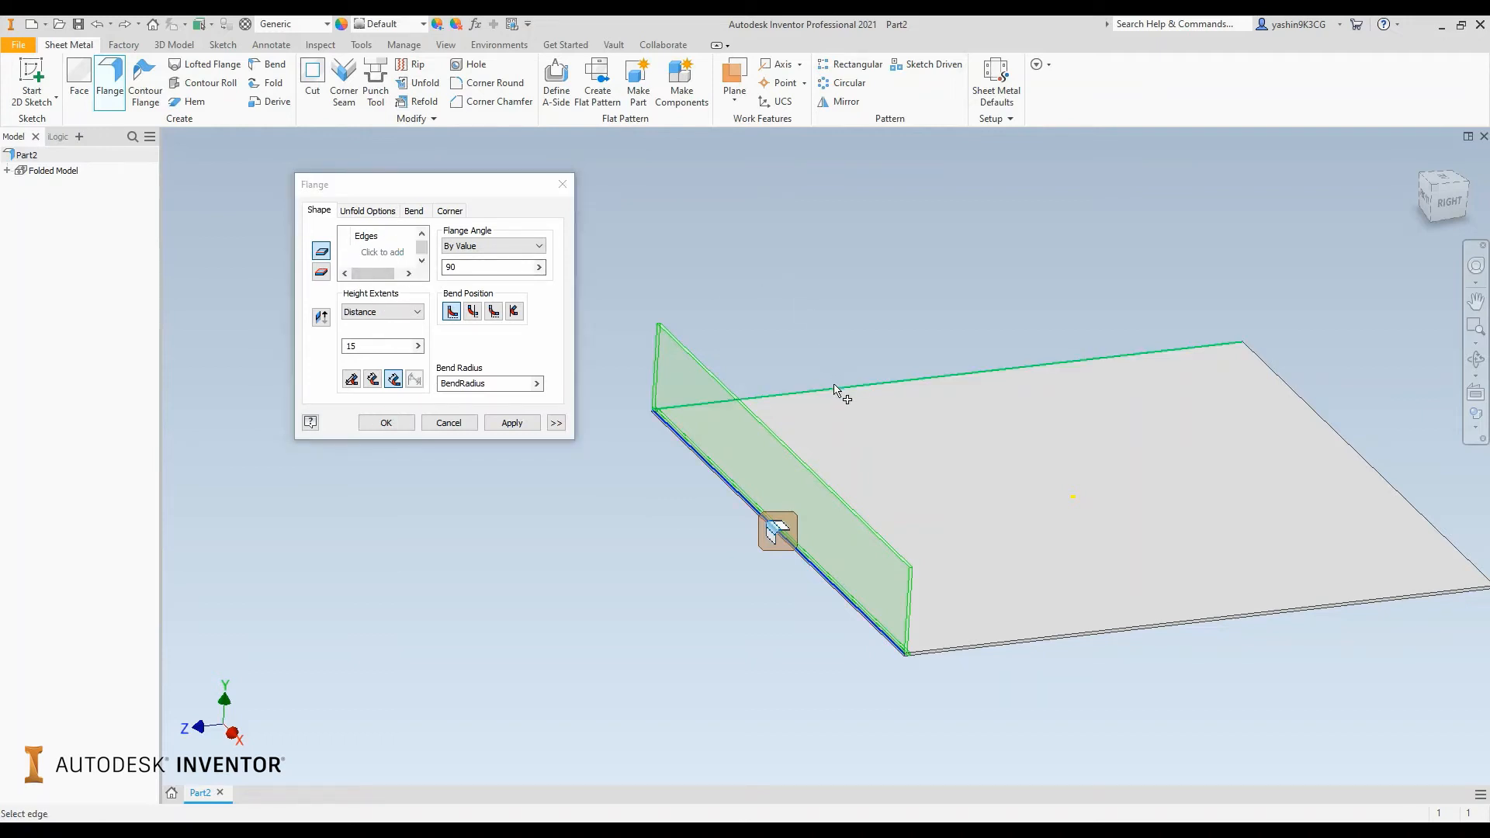
left_click(1142, 627)
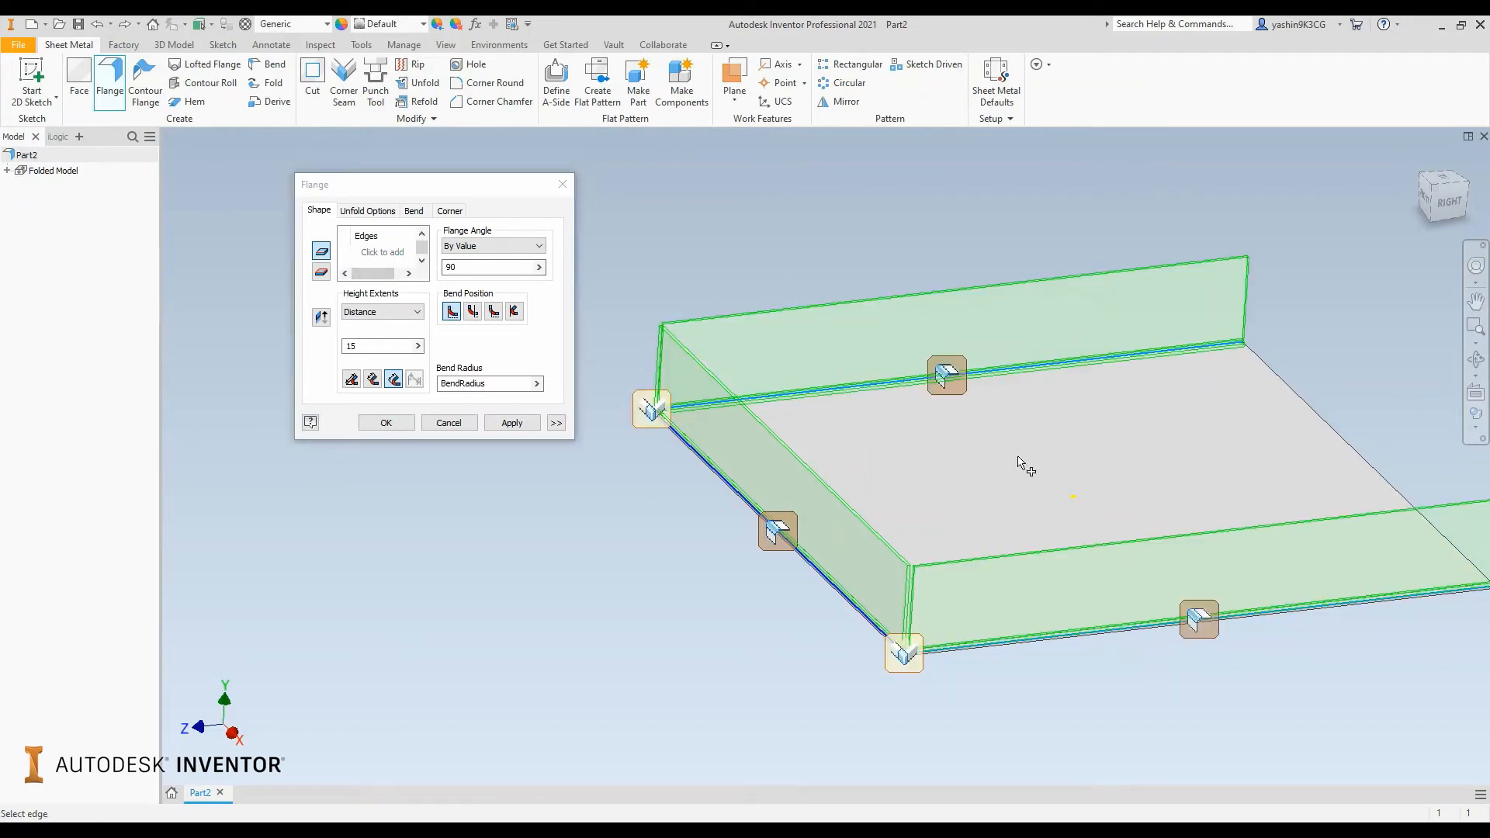
middle_click_drag(935, 416, 868, 408)
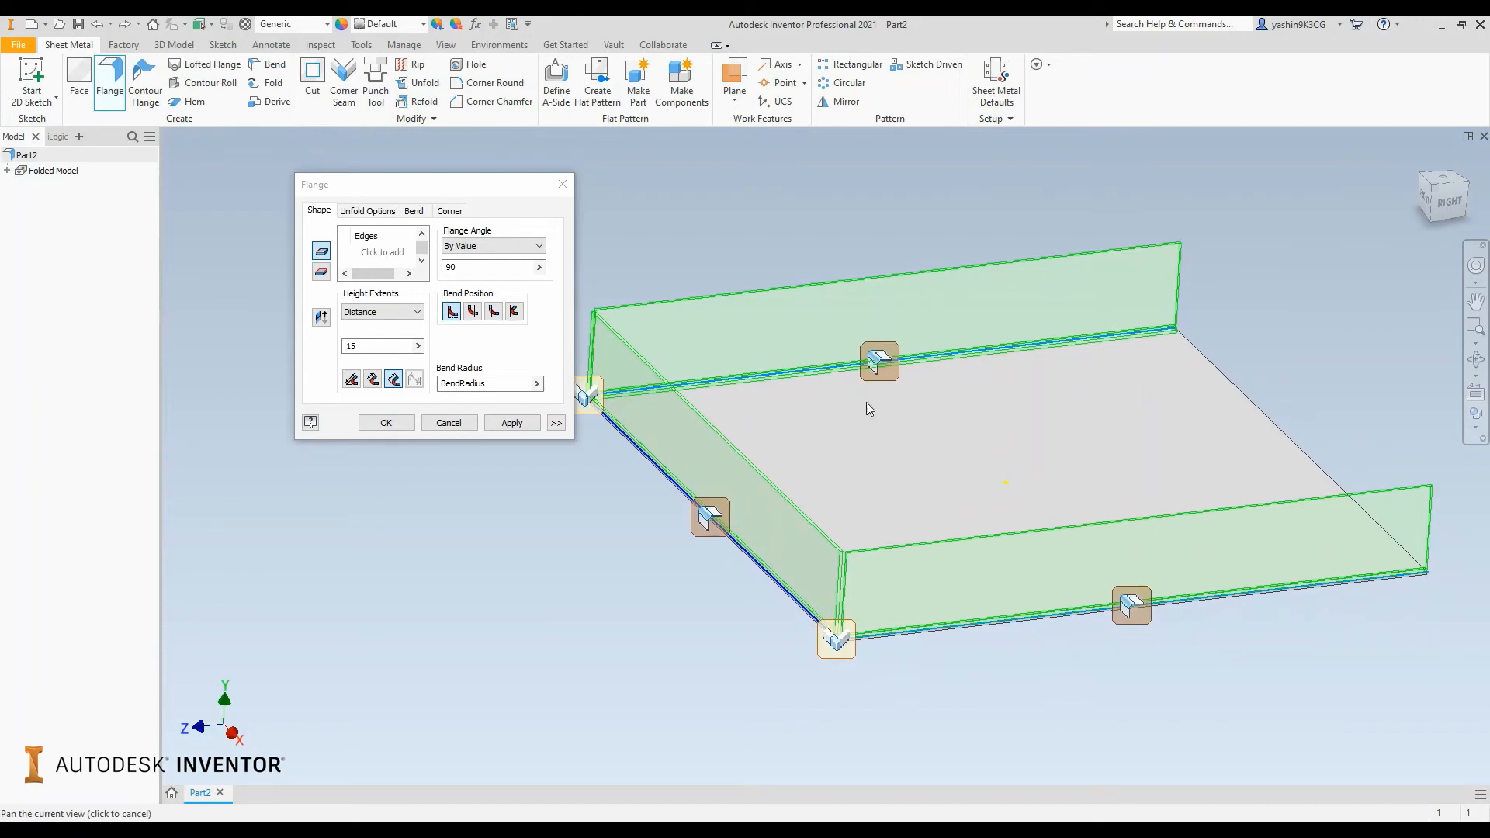
left_click(512, 423)
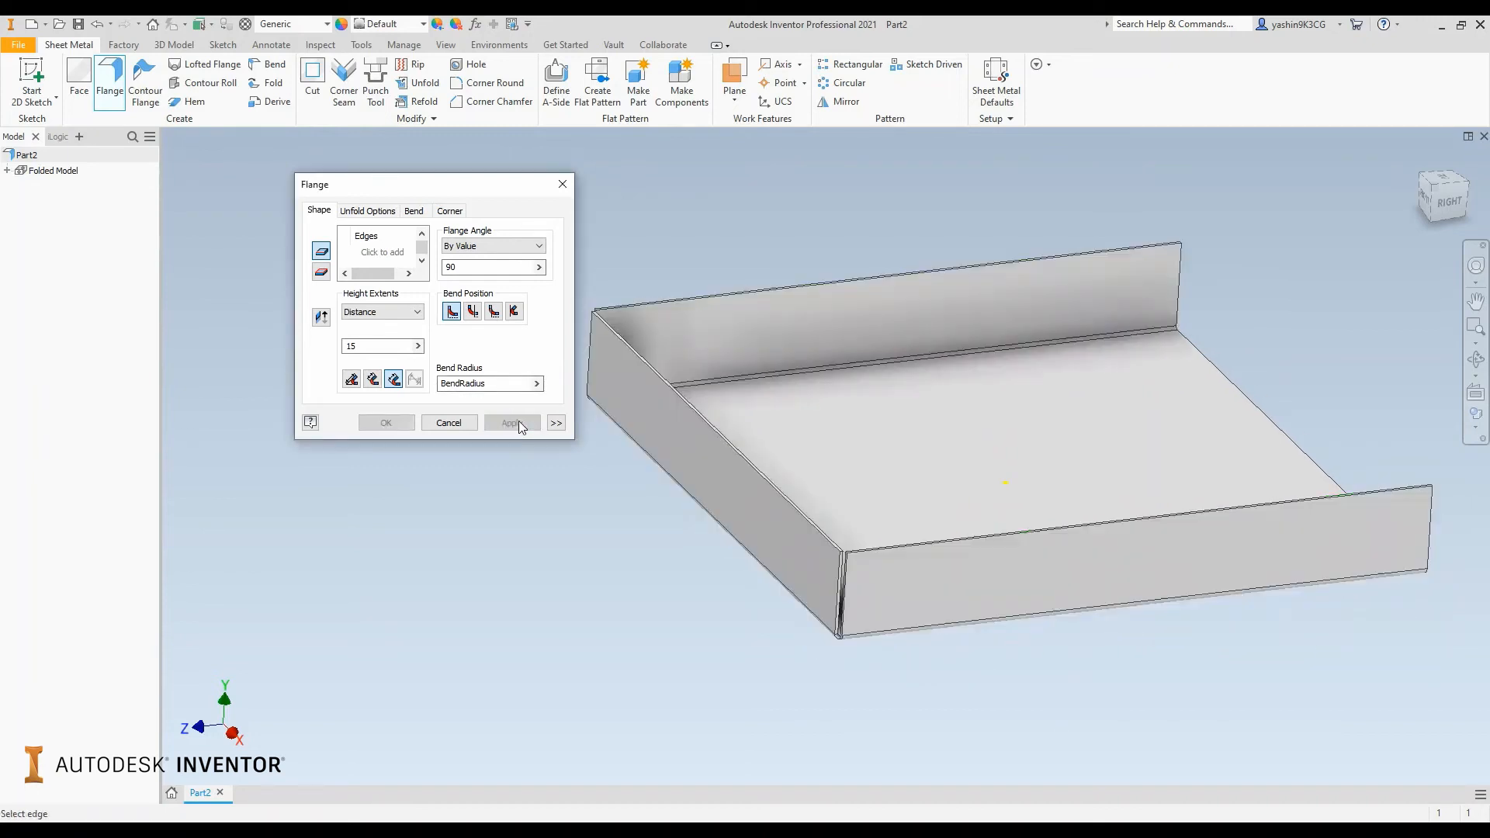
Select the upper outer edges of the three walls and apply outward 15 mm, 90-degree flanges along them.
middle_click_drag(665, 523, 743, 551)
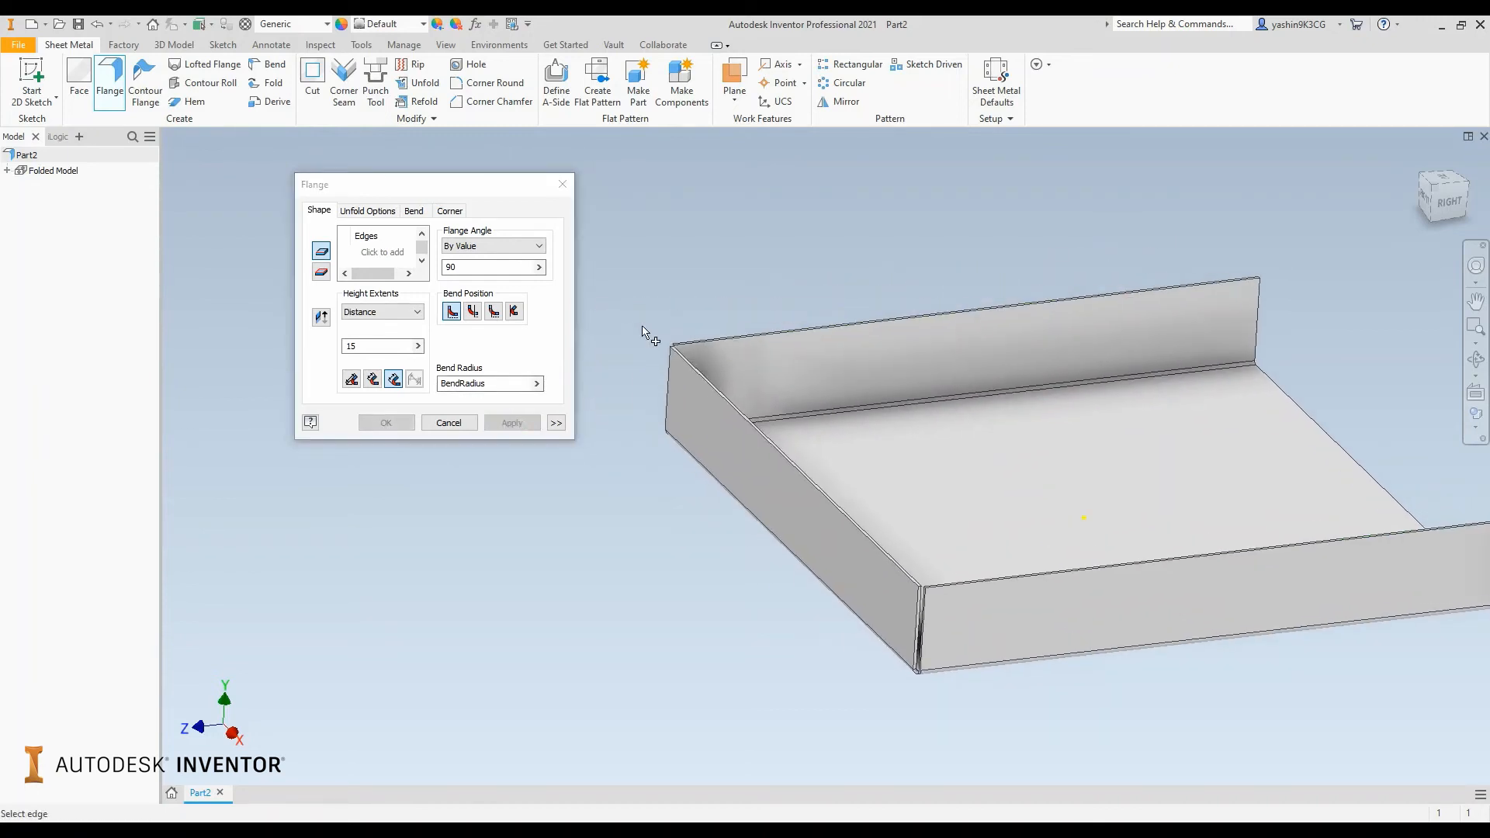
scroll(655, 338, "down", 5)
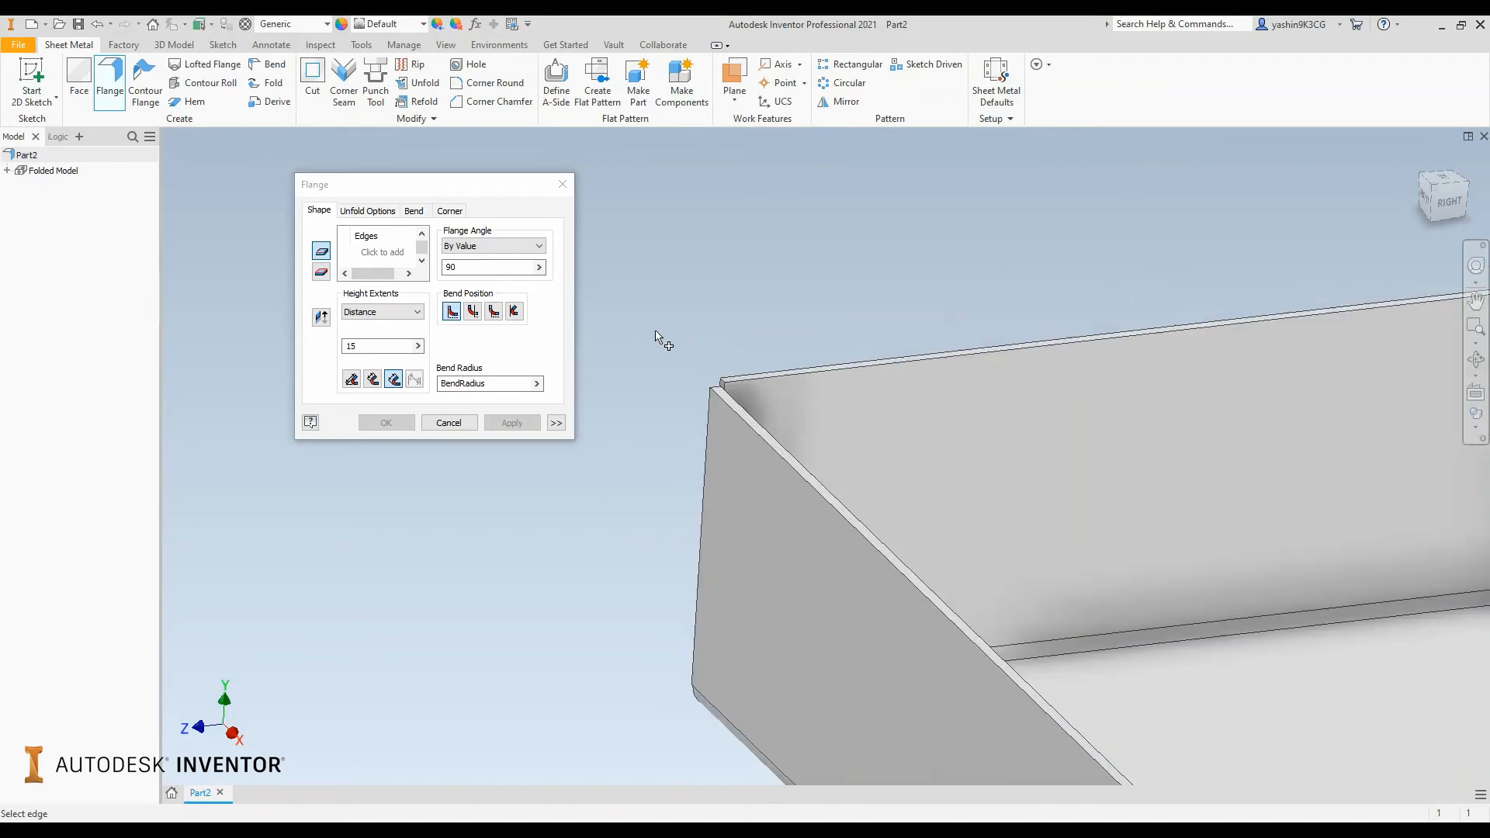
left_click(803, 370)
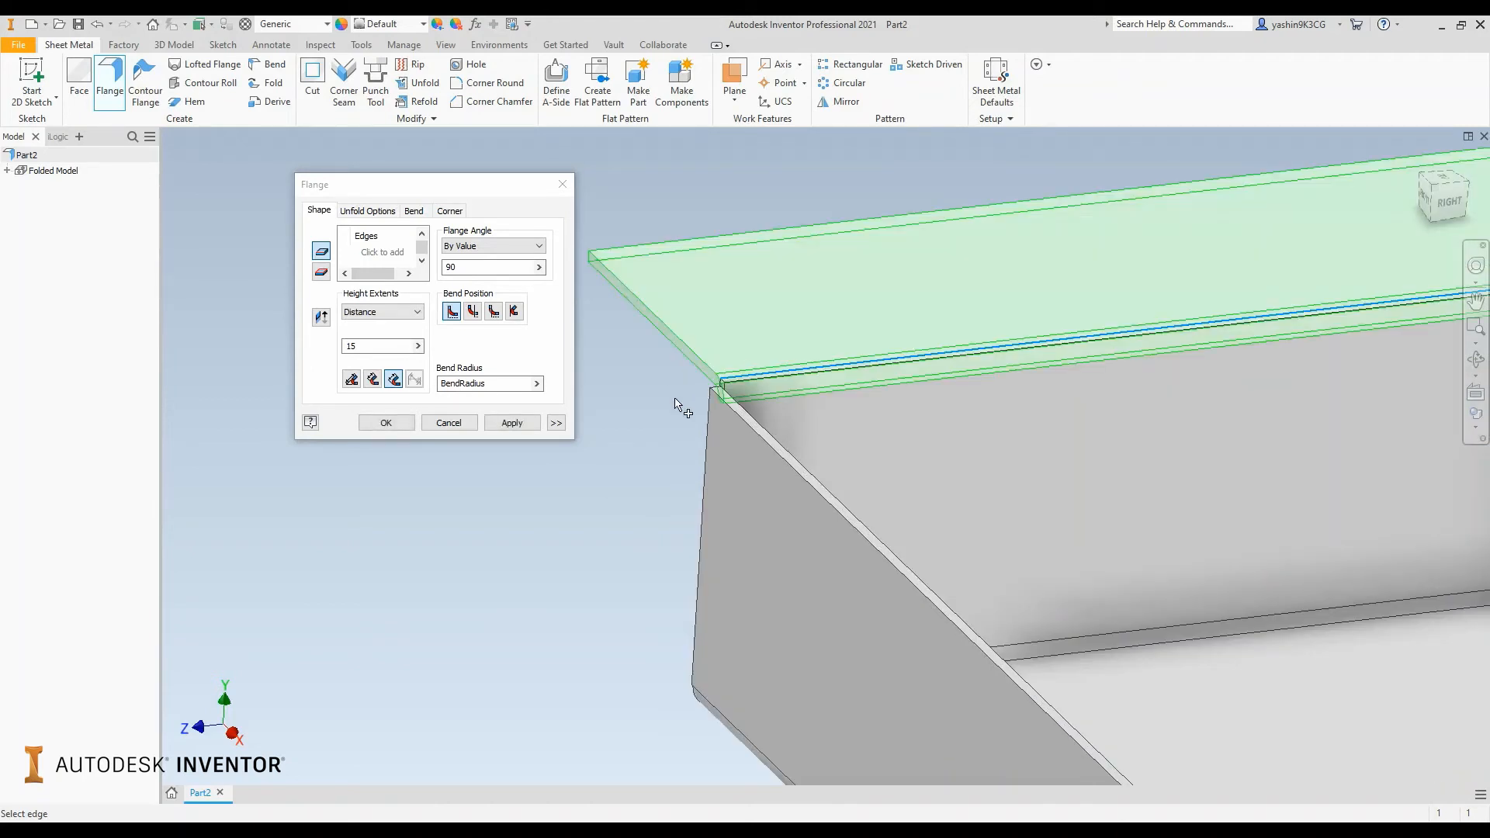
scroll(730, 416, "up", 5)
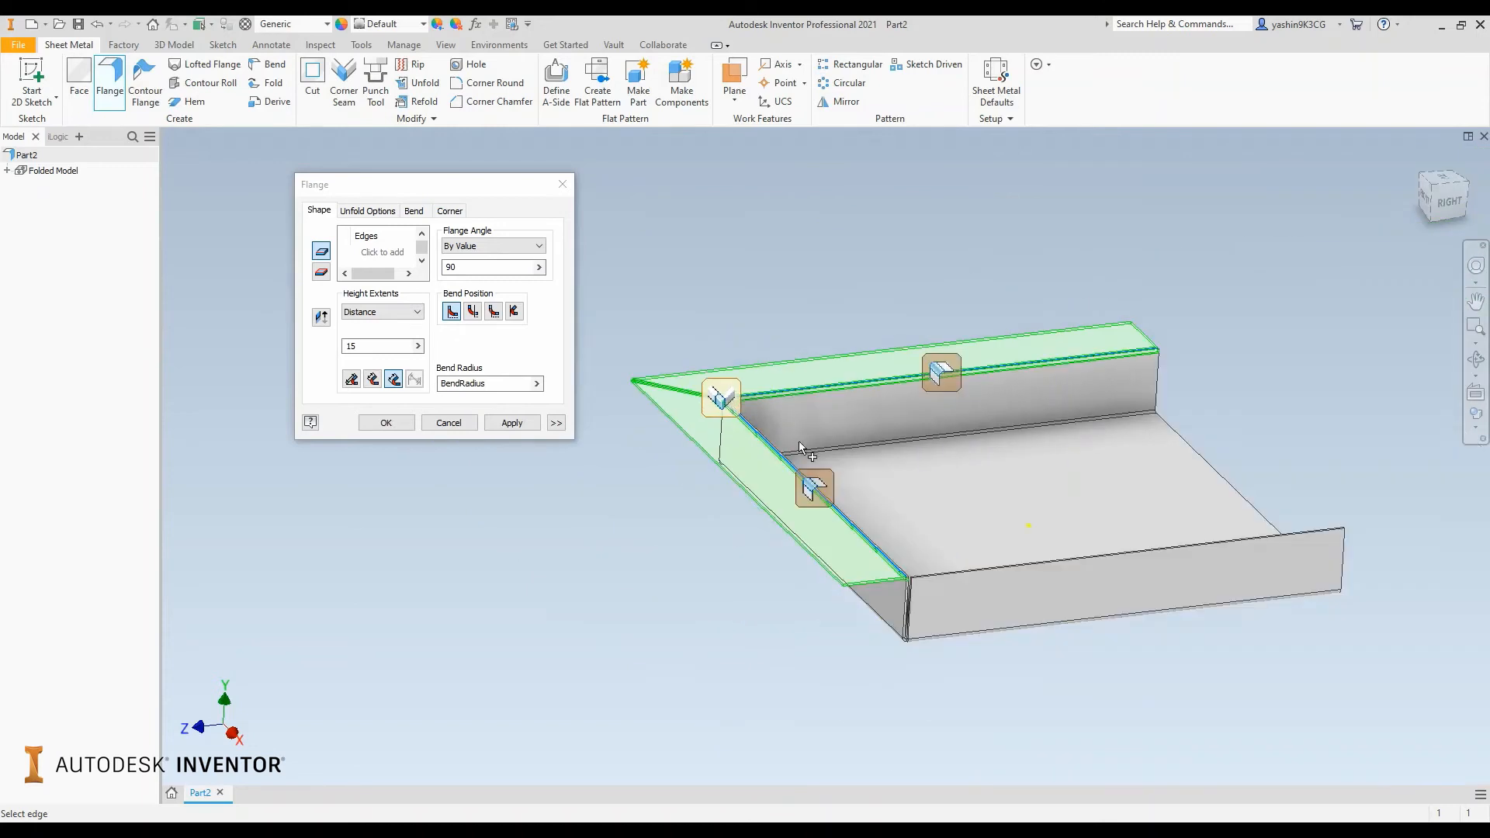
scroll(958, 656, "down", 5)
left_click(879, 480)
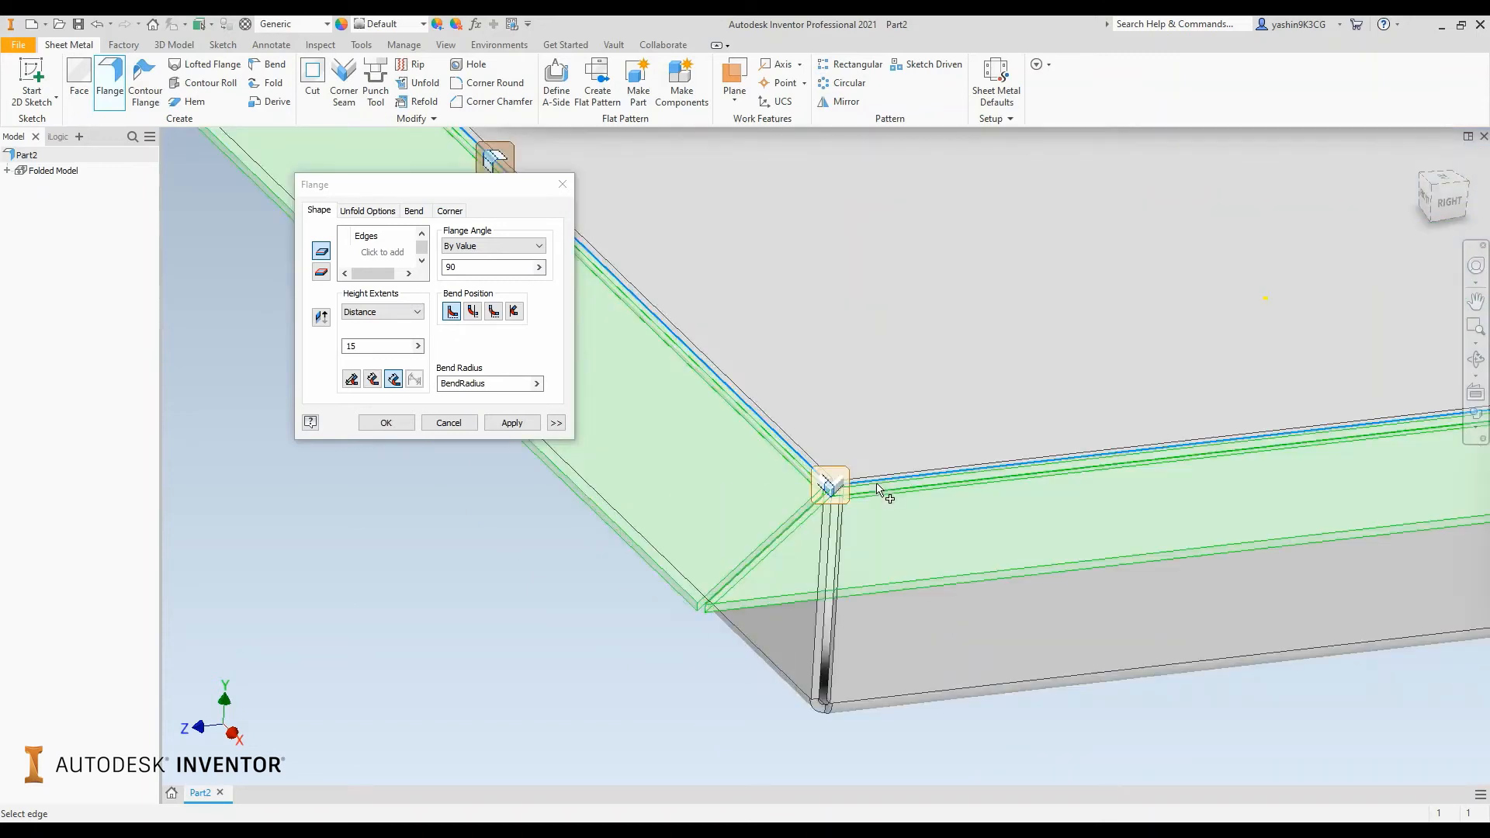
scroll(765, 578, "up", 5)
scroll(662, 349, "down", 5)
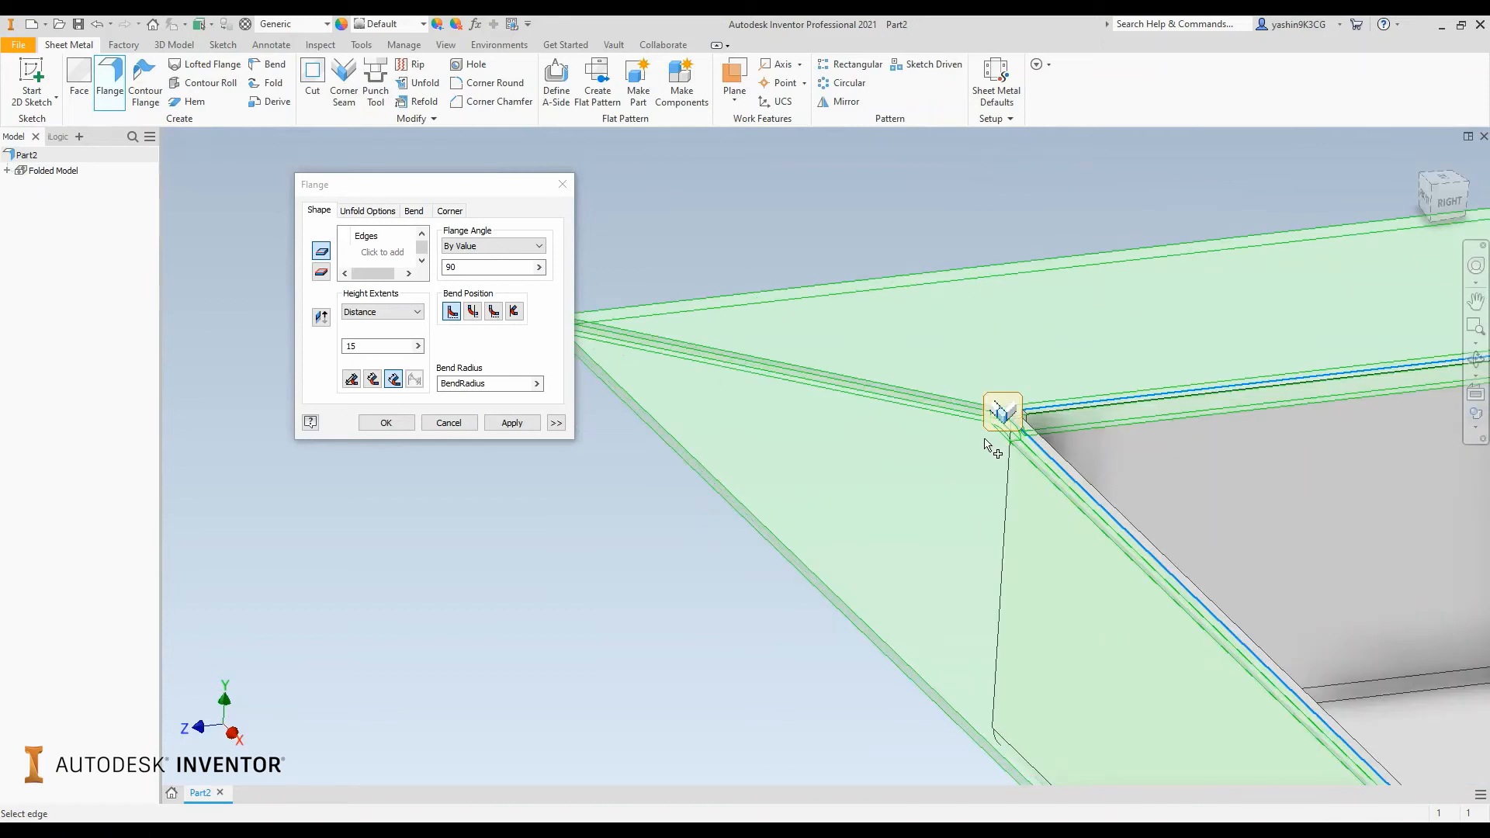
scroll(985, 444, "up", 5)
scroll(934, 370, "down", 5)
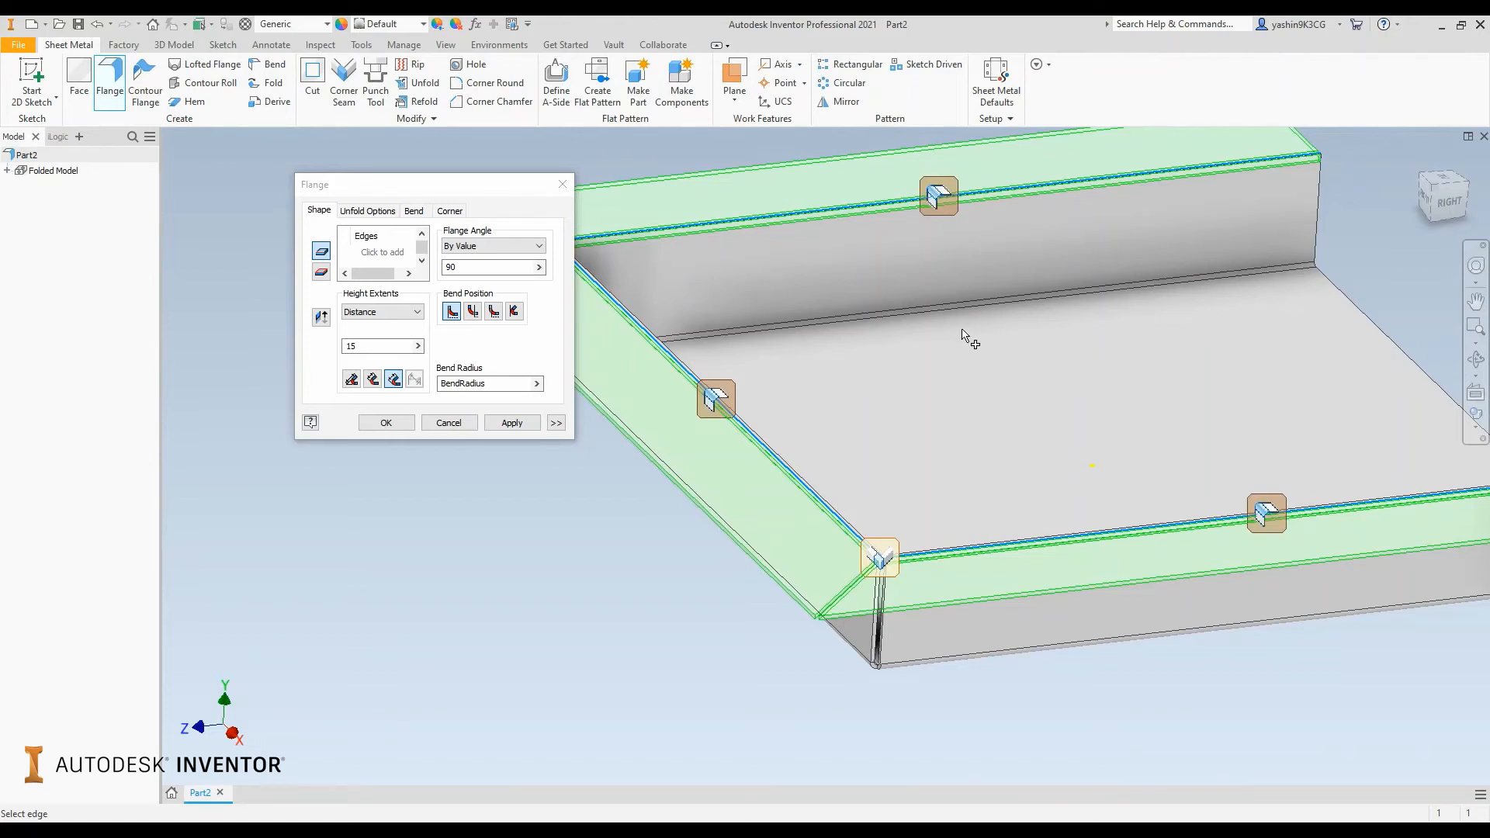
left_click(513, 423)
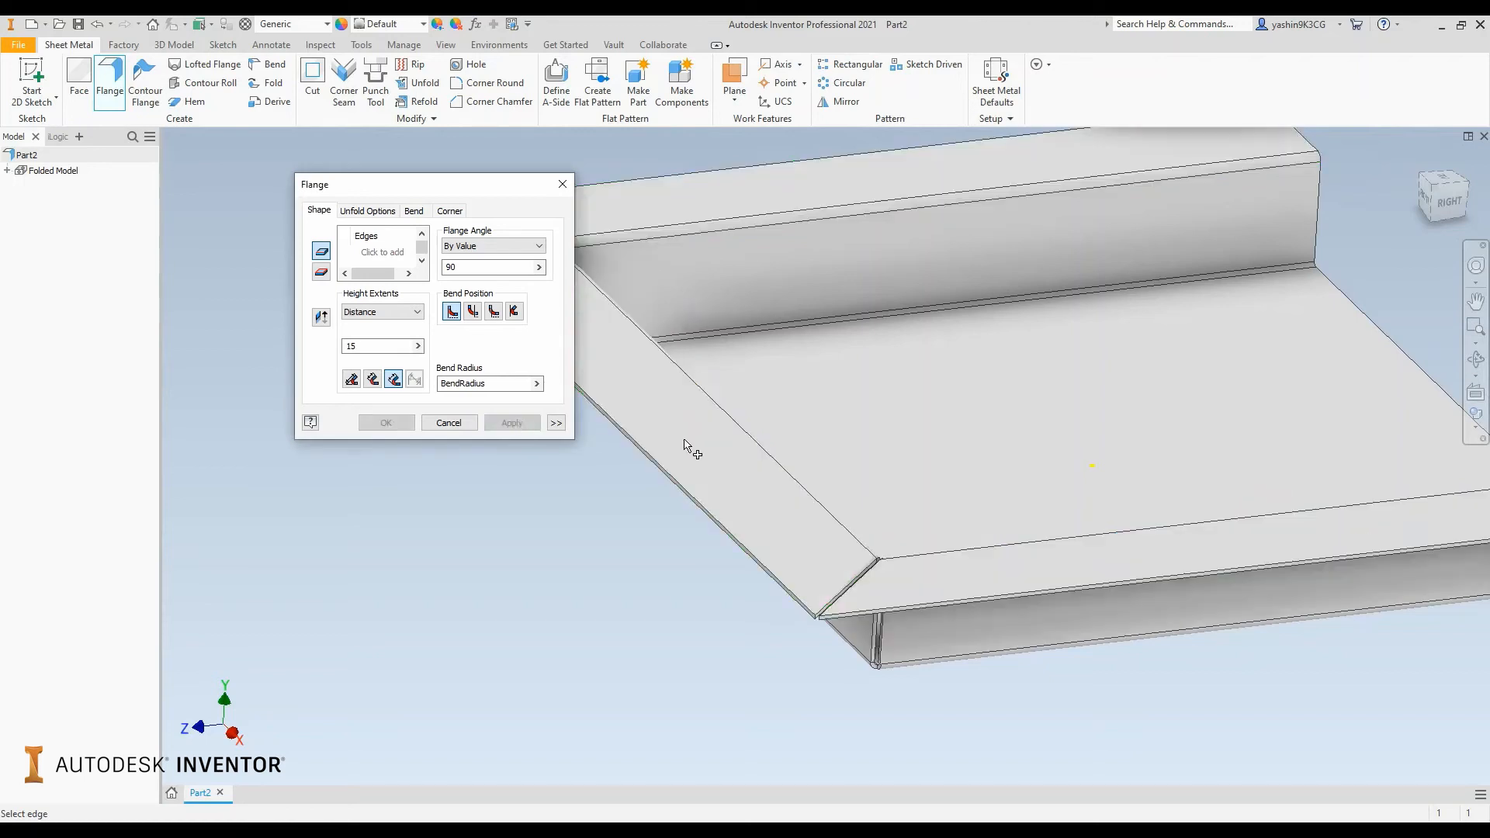
Select the plate's remaining open edge for a 15 mm, 90-degree flange and examine its preview at both adjoining walls.
scroll(687, 443, "up", 5)
middle_click_drag(983, 448, 838, 452, "shift")
scroll(1050, 504, "down", 5)
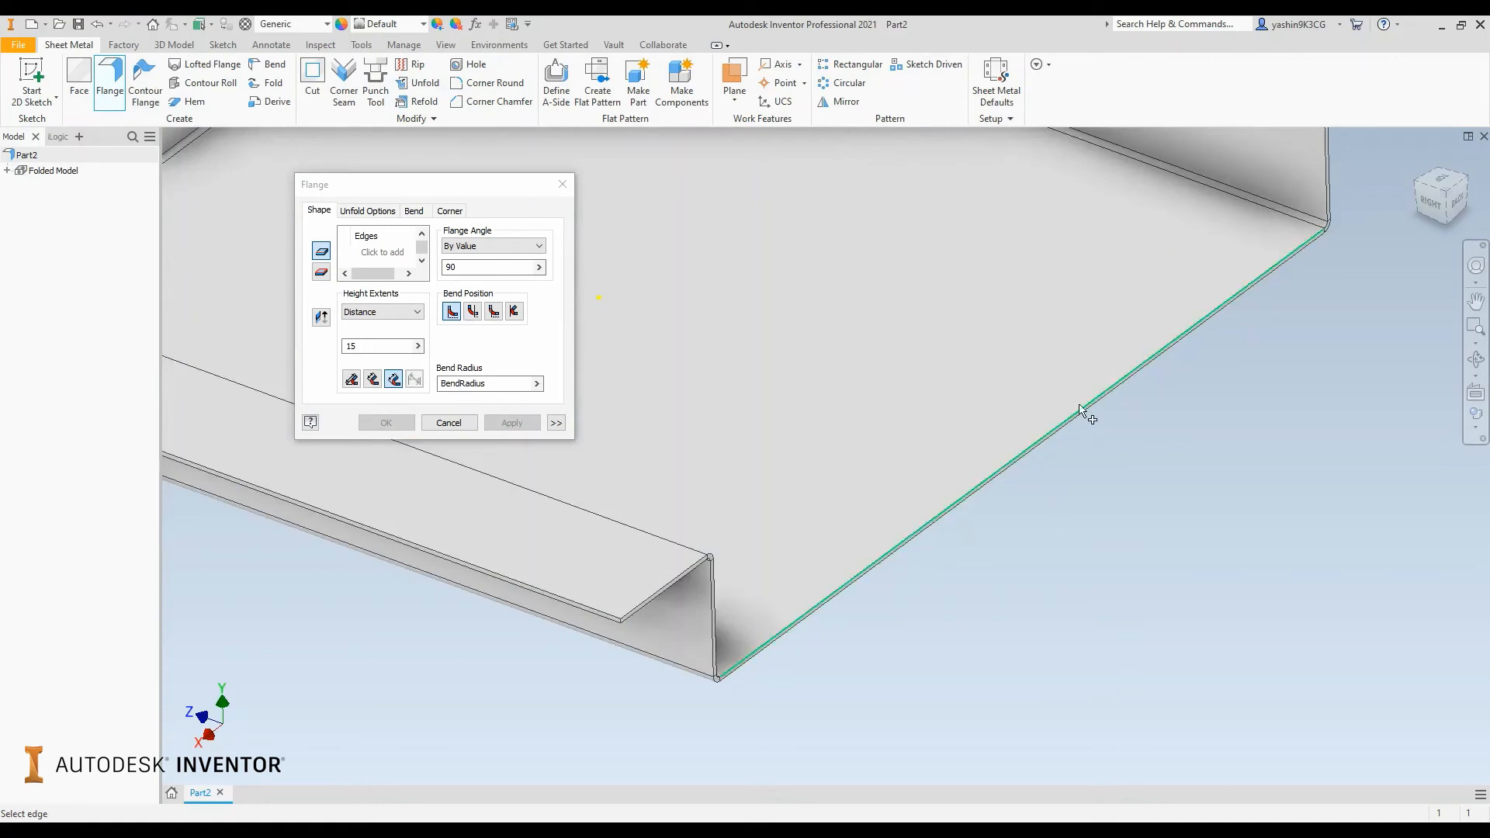
left_click(1054, 424)
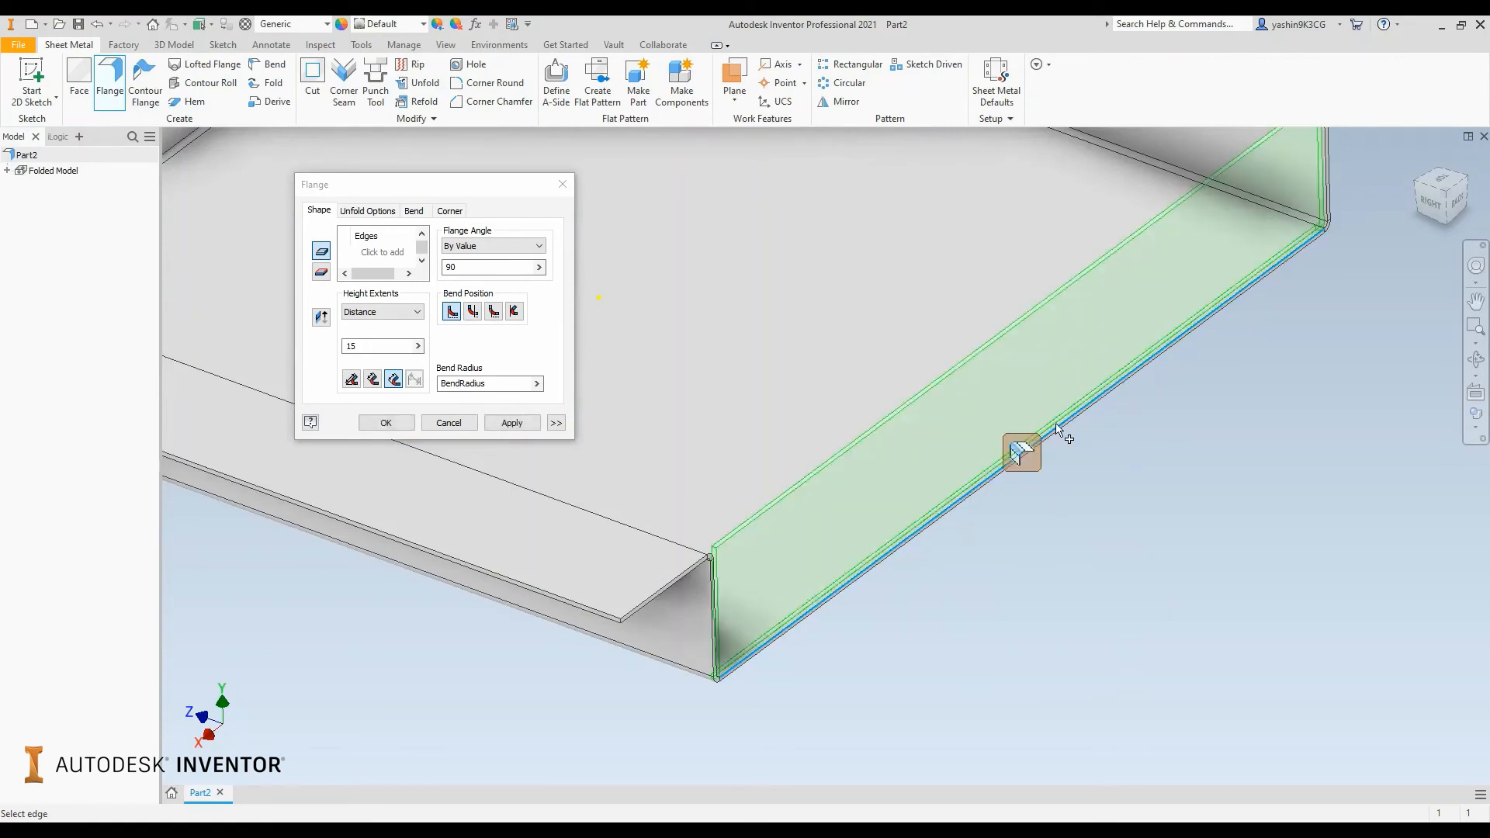
middle_click_drag(1214, 268, 1036, 360)
scroll(1185, 308, "down", 4)
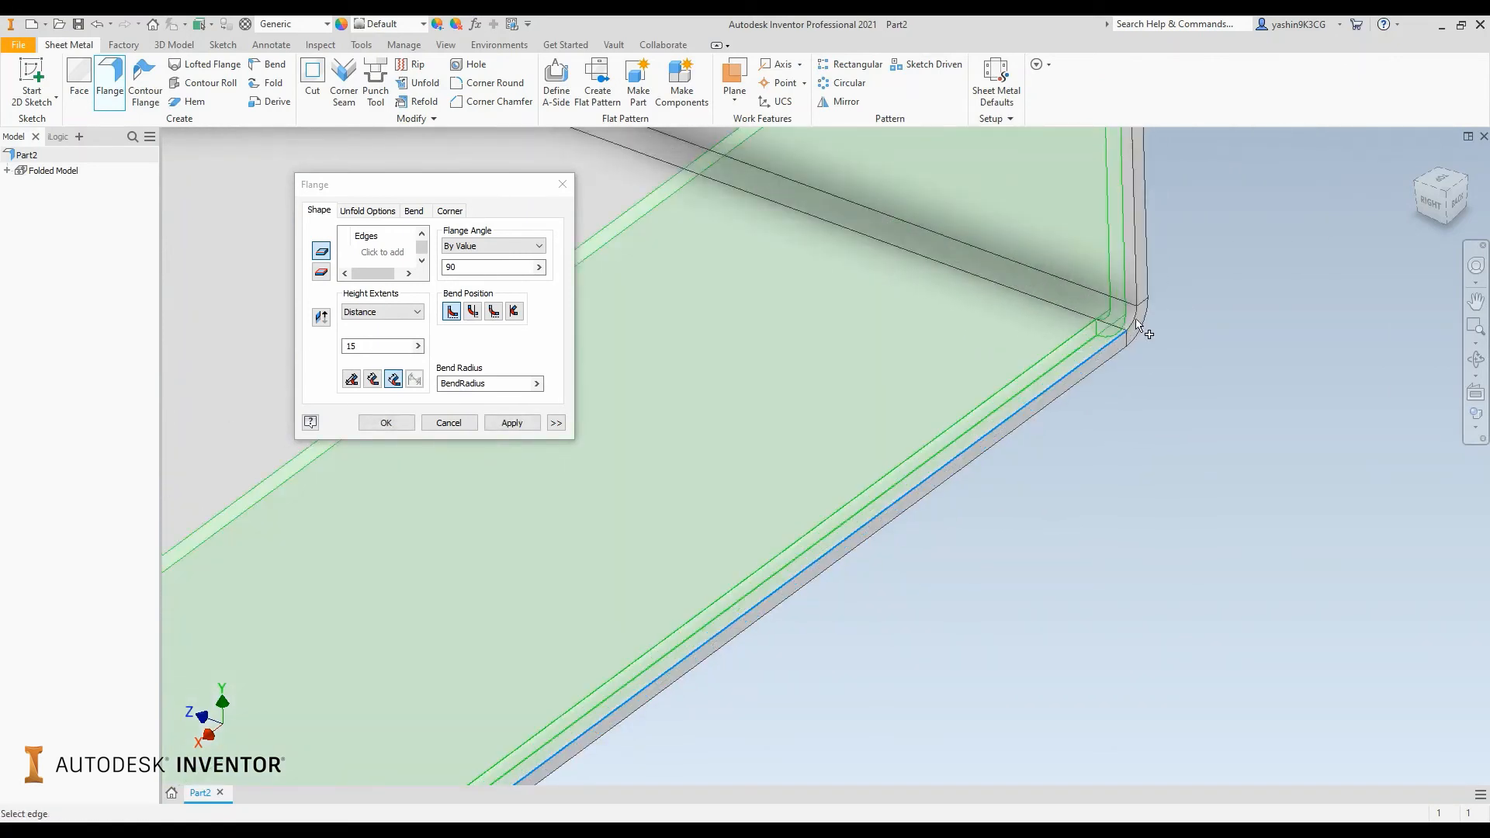
middle_click_drag(768, 660, 987, 480)
scroll(1292, 320, "up", 3)
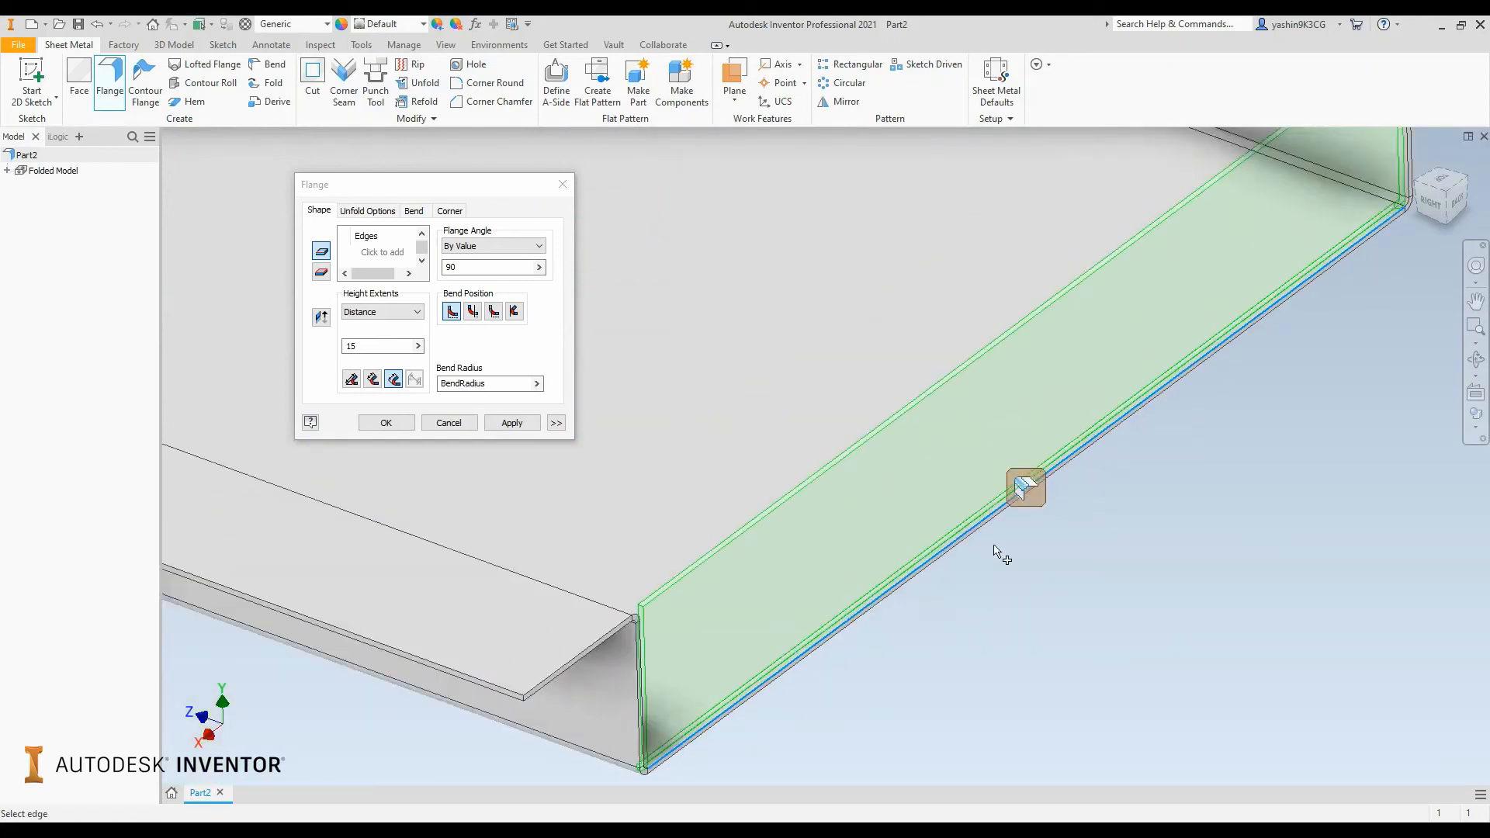
middle_click_drag(1345, 260, 1242, 332)
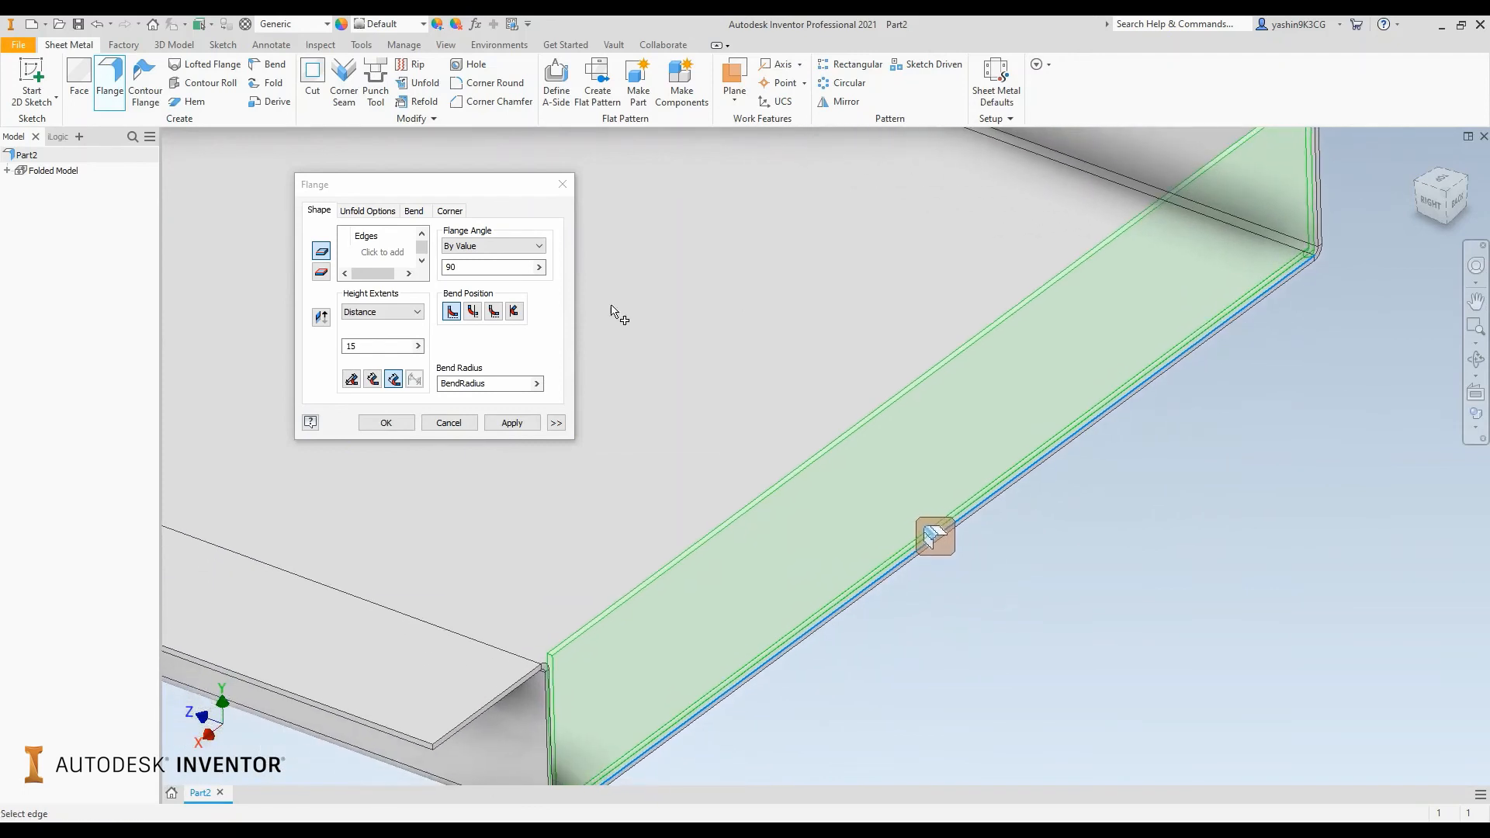
Expand the flange's additional options and set the width extents type to Width, centered on the edge.
left_click(556, 423)
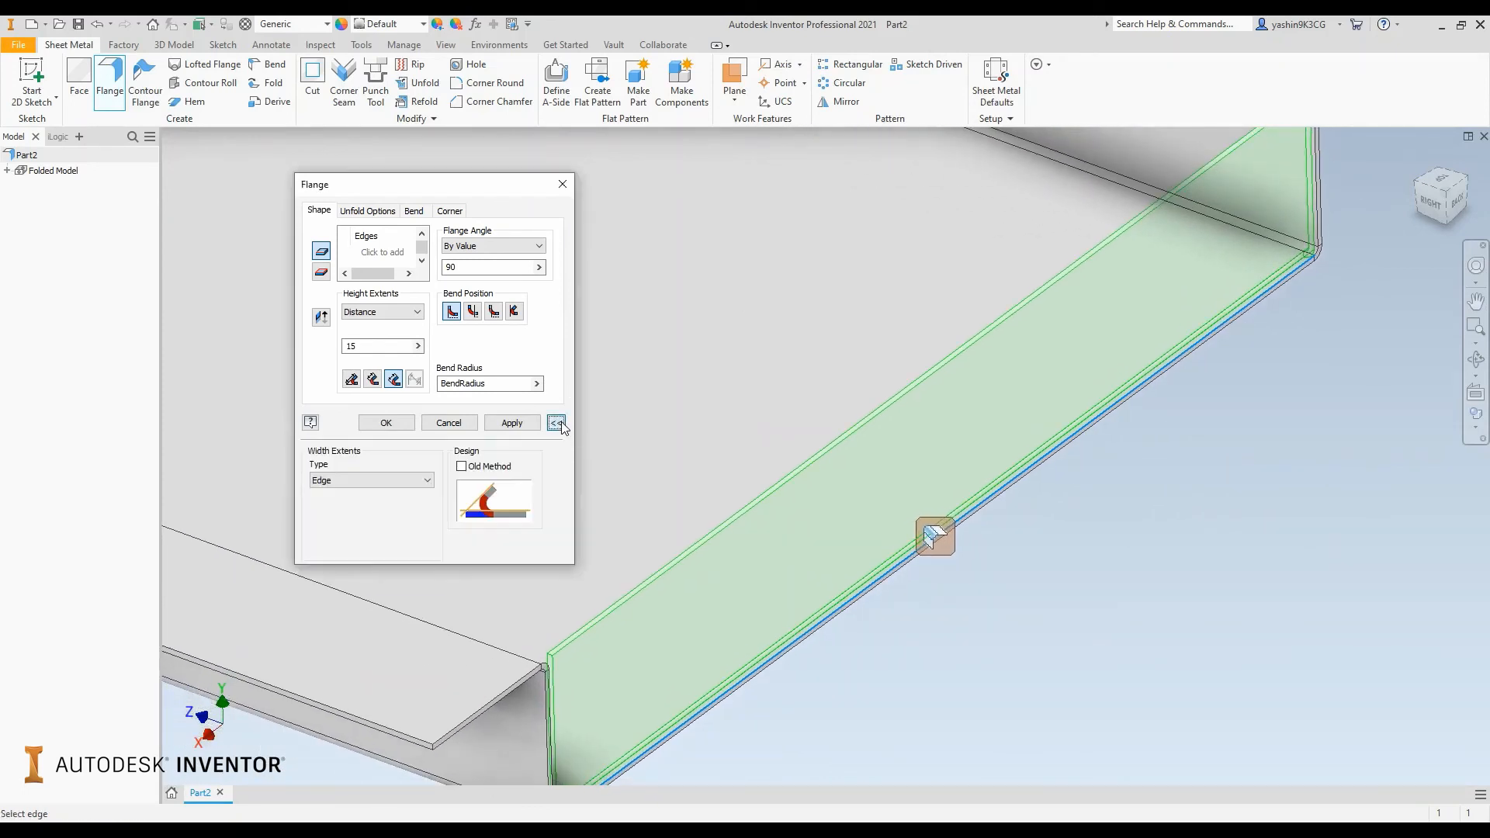
left_click(388, 485)
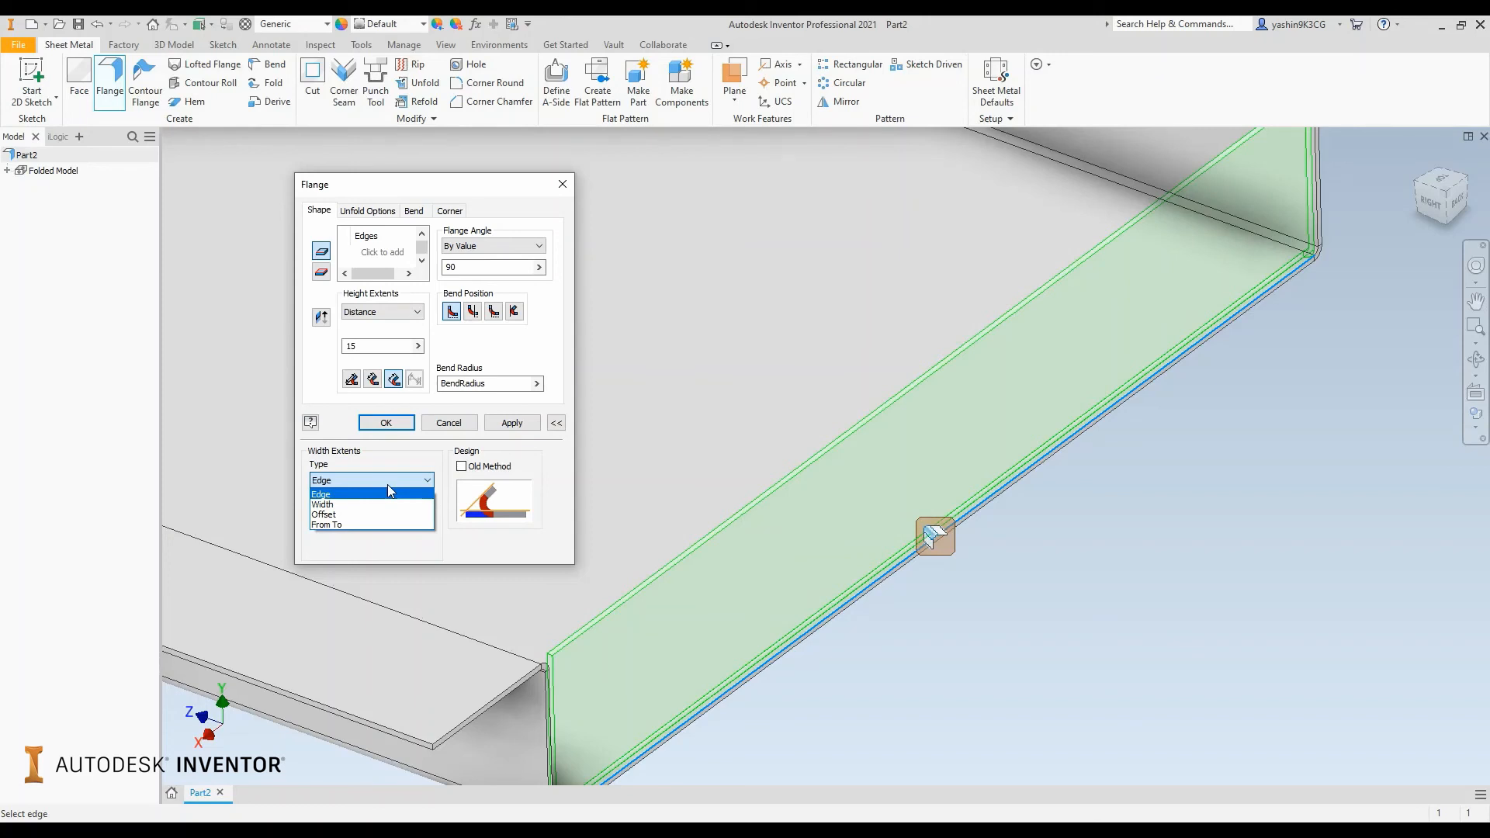
left_click(321, 505)
scroll(953, 492, "down", 2)
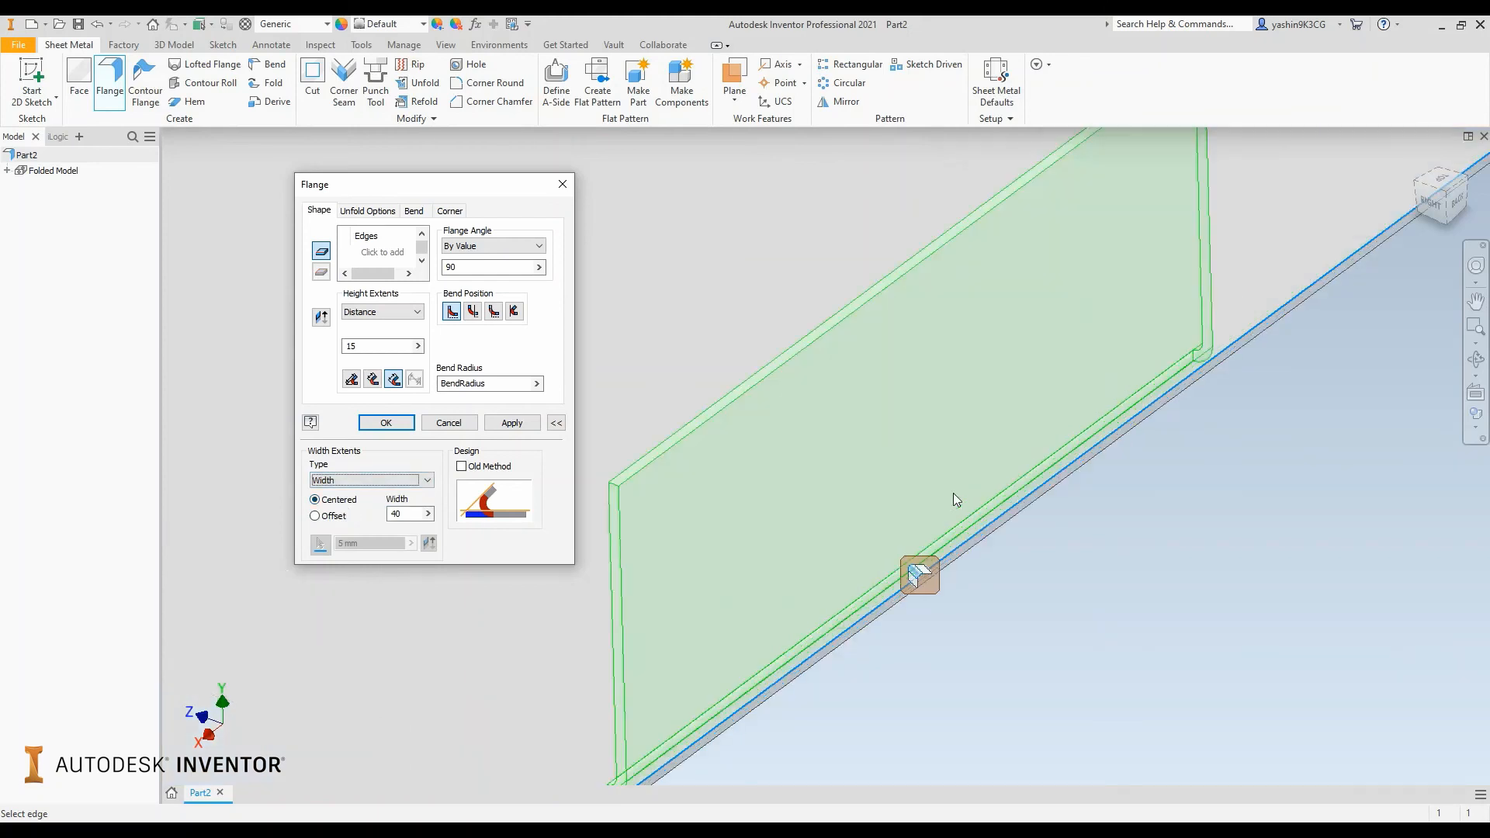
scroll(953, 492, "up", 2)
middle_click_drag(953, 492, 1160, 338, "shift")
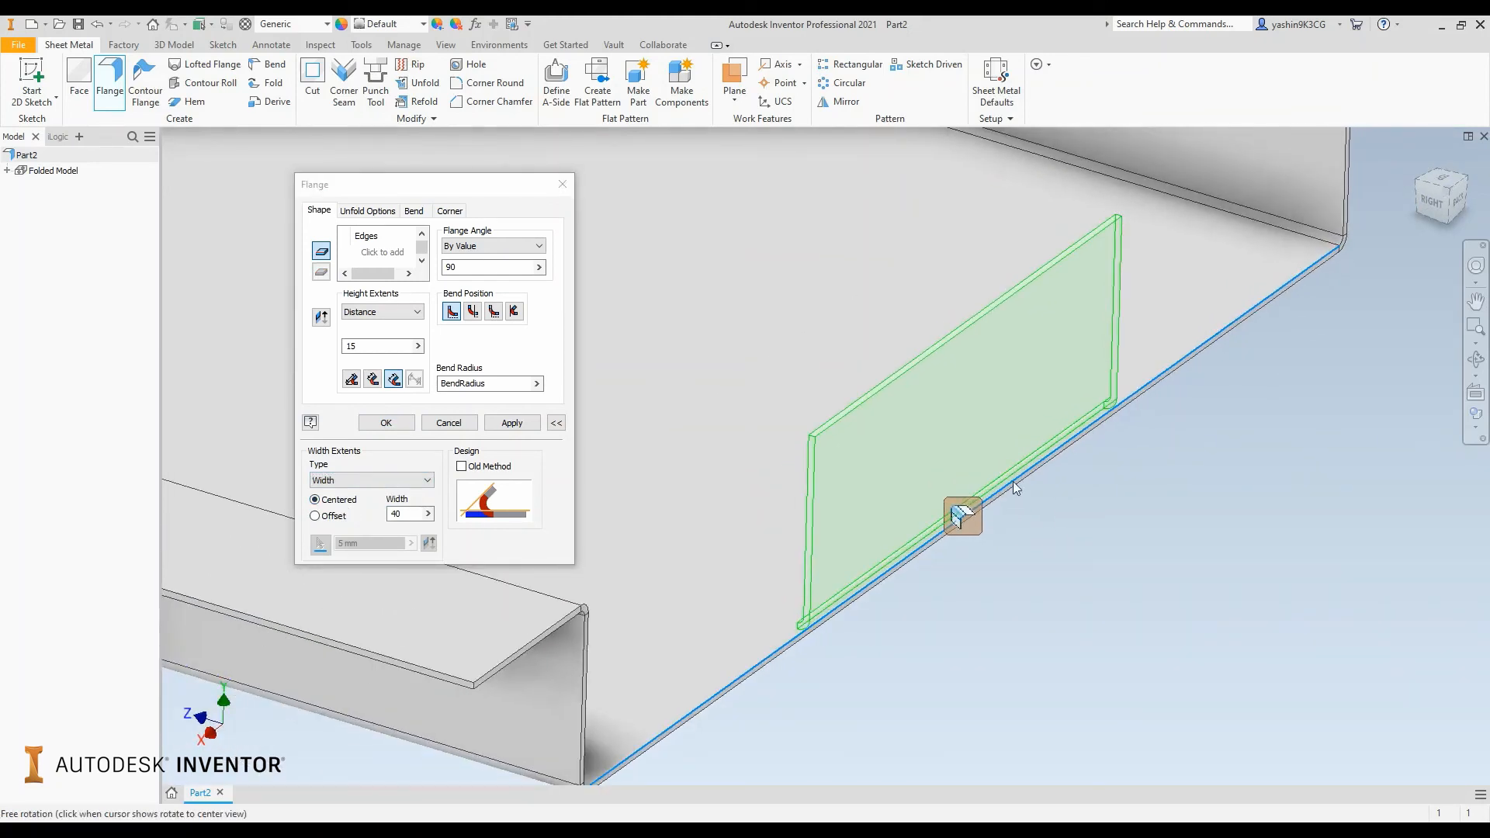
scroll(1016, 487, "down", 2)
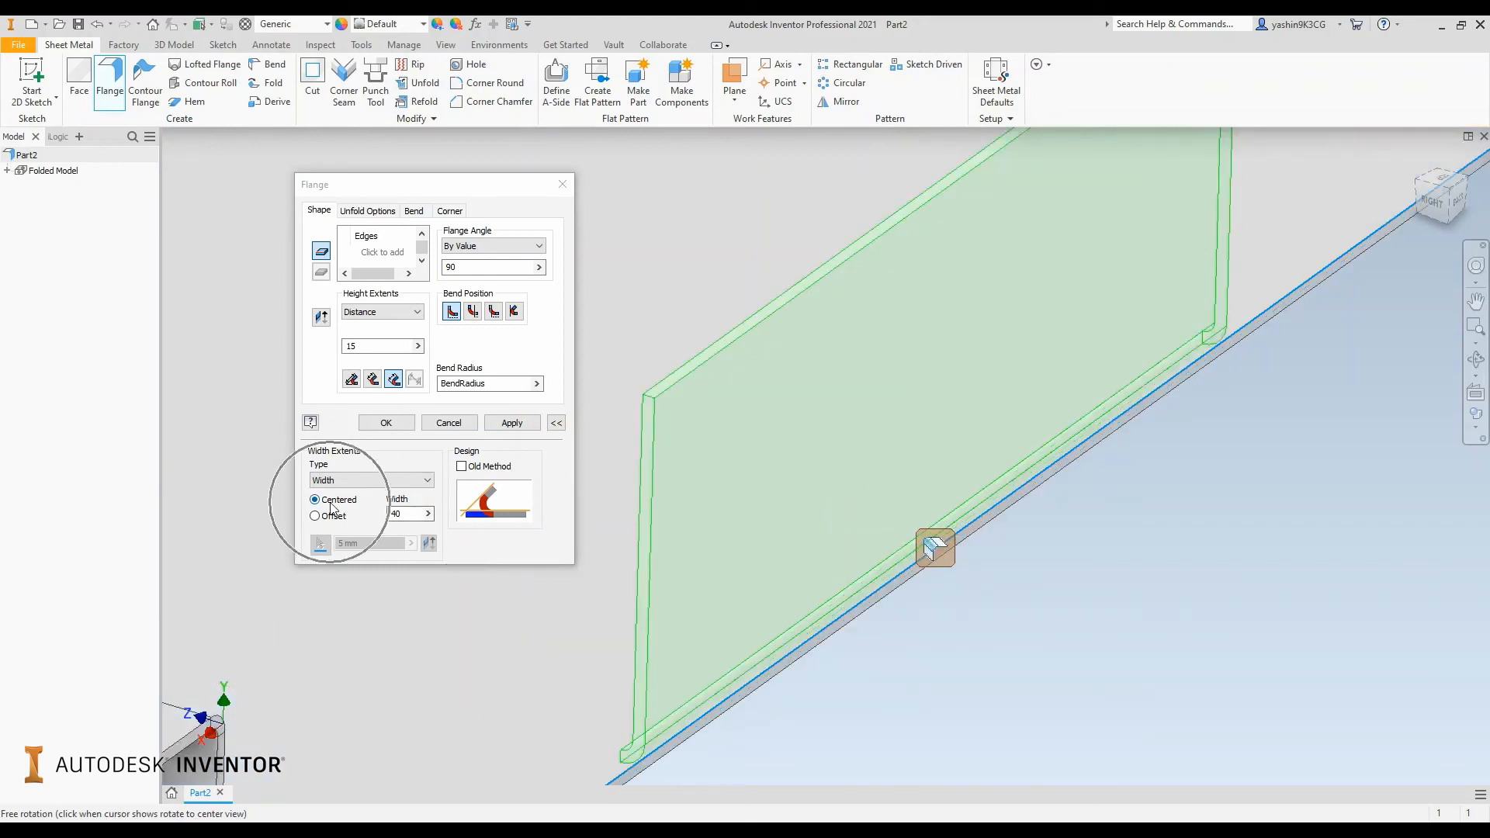
scroll(900, 551, "up", 2)
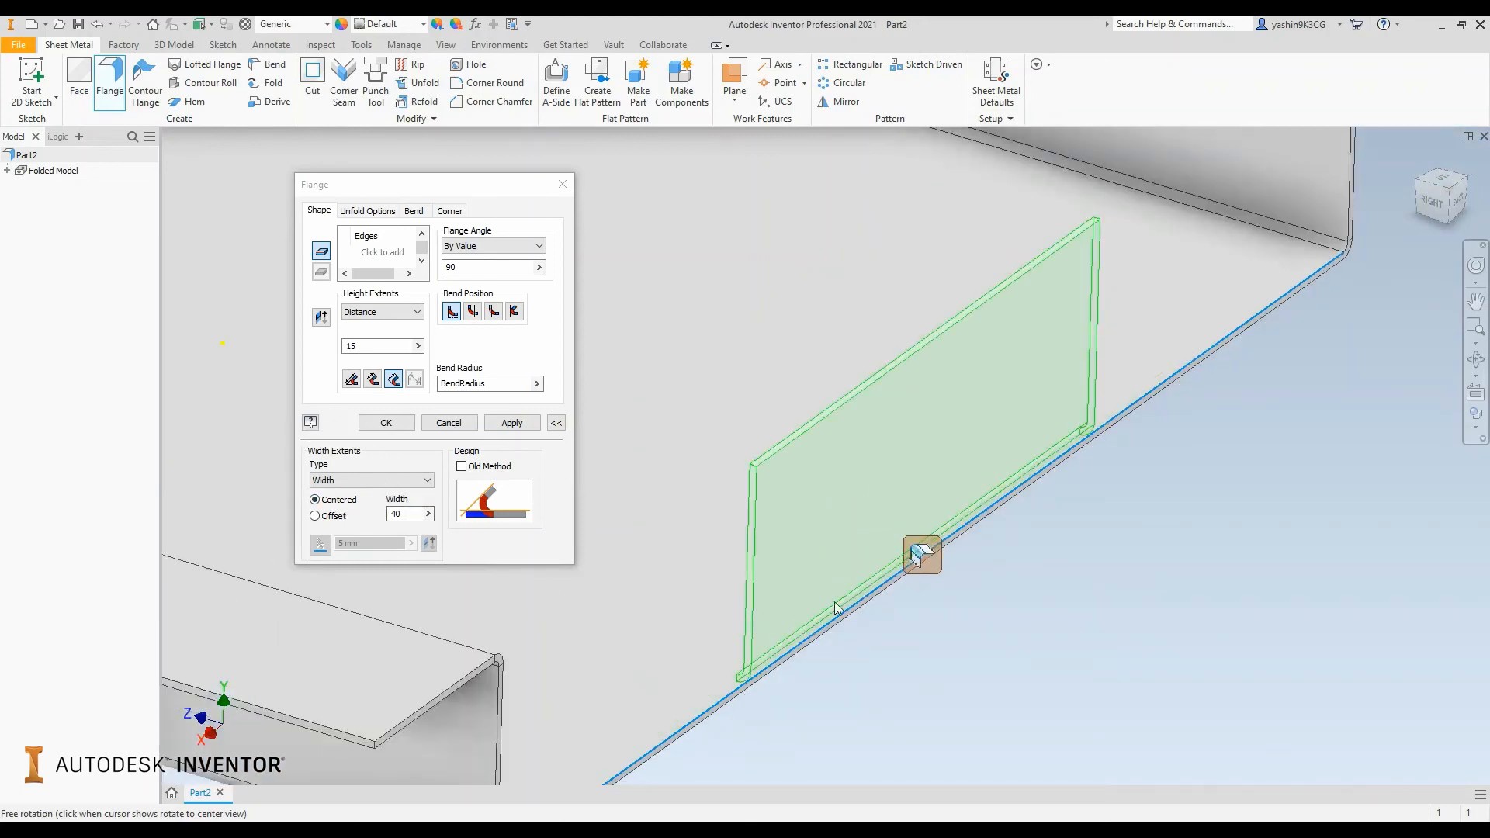
Set the centered flange's width to 60 mm, apply it and close the Flange tool.
left_click(398, 514)
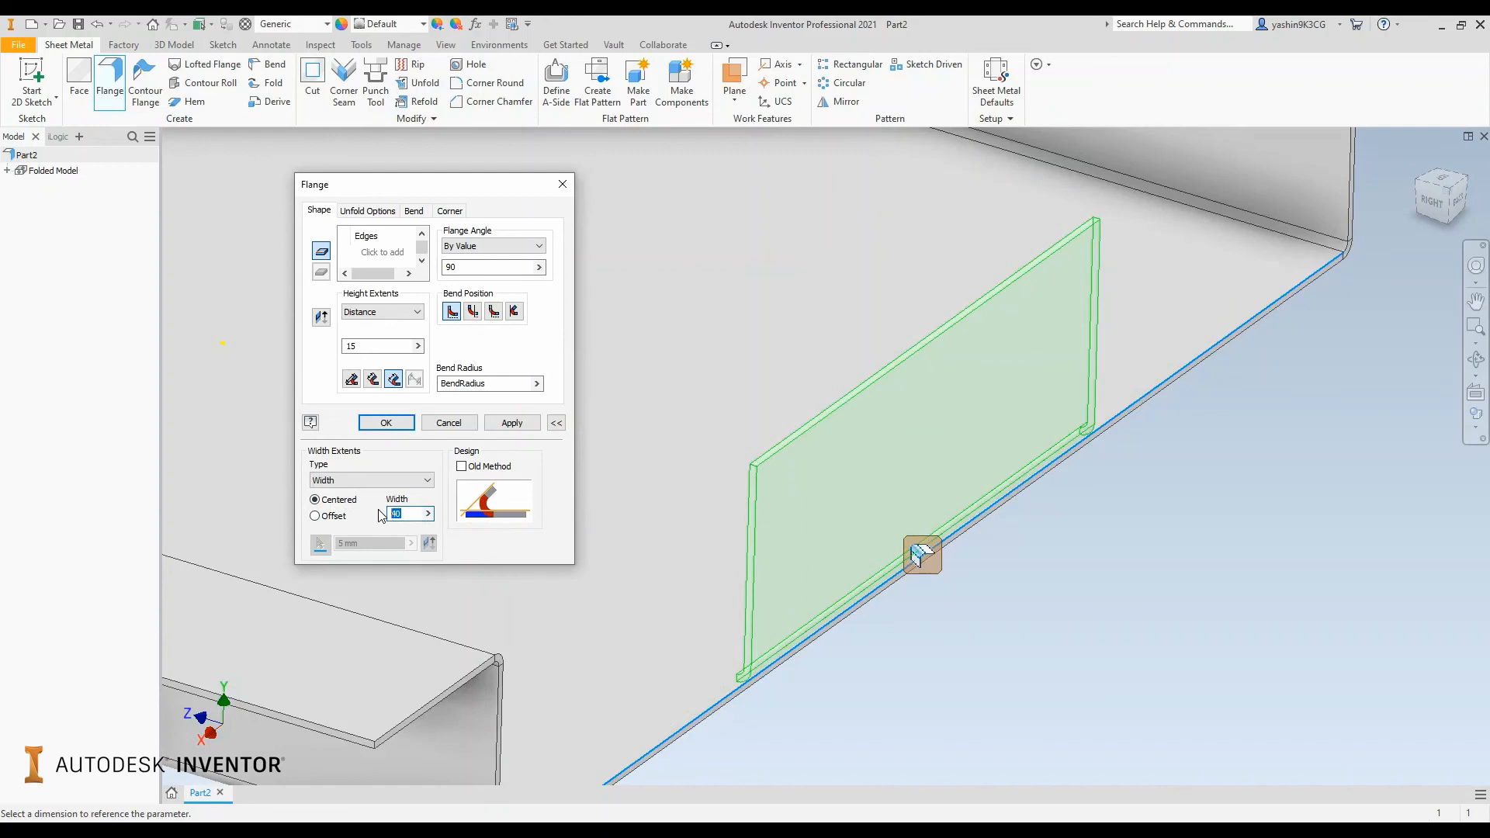
type("60")
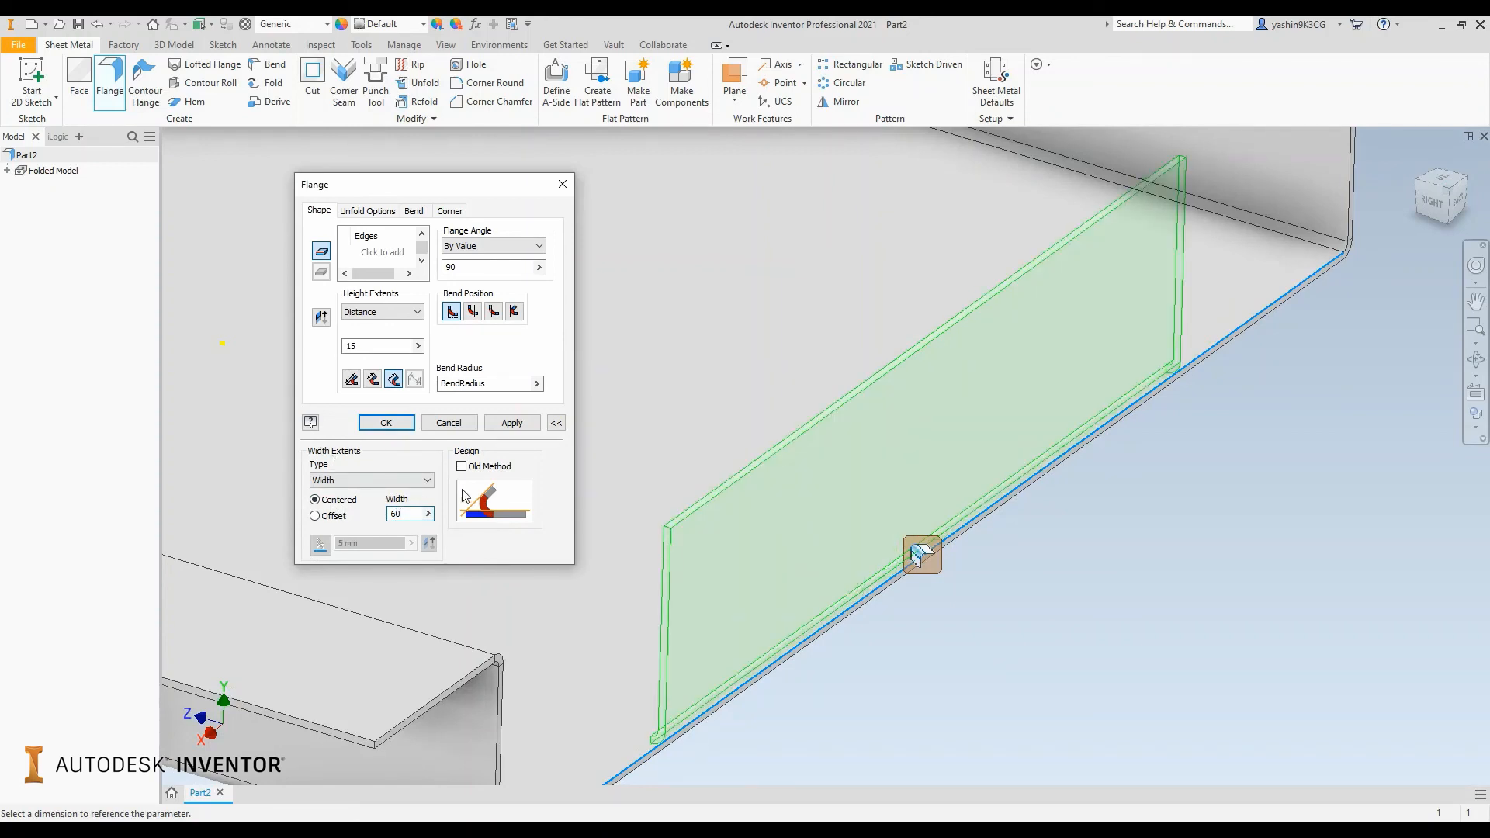
left_click(512, 425)
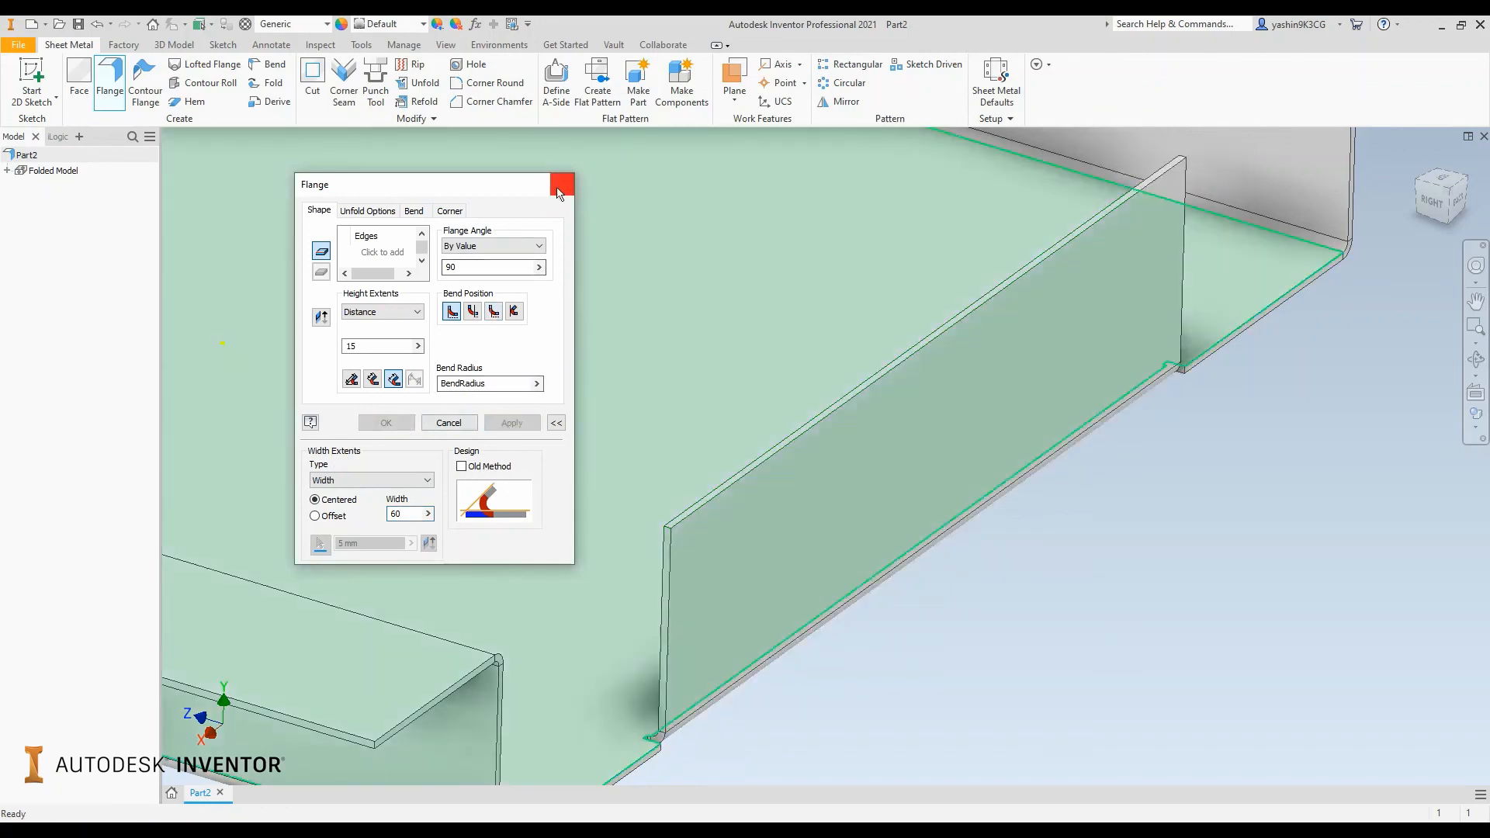
left_click(562, 185)
scroll(709, 389, "up", 4)
middle_click_drag(586, 379, 688, 428, "shift")
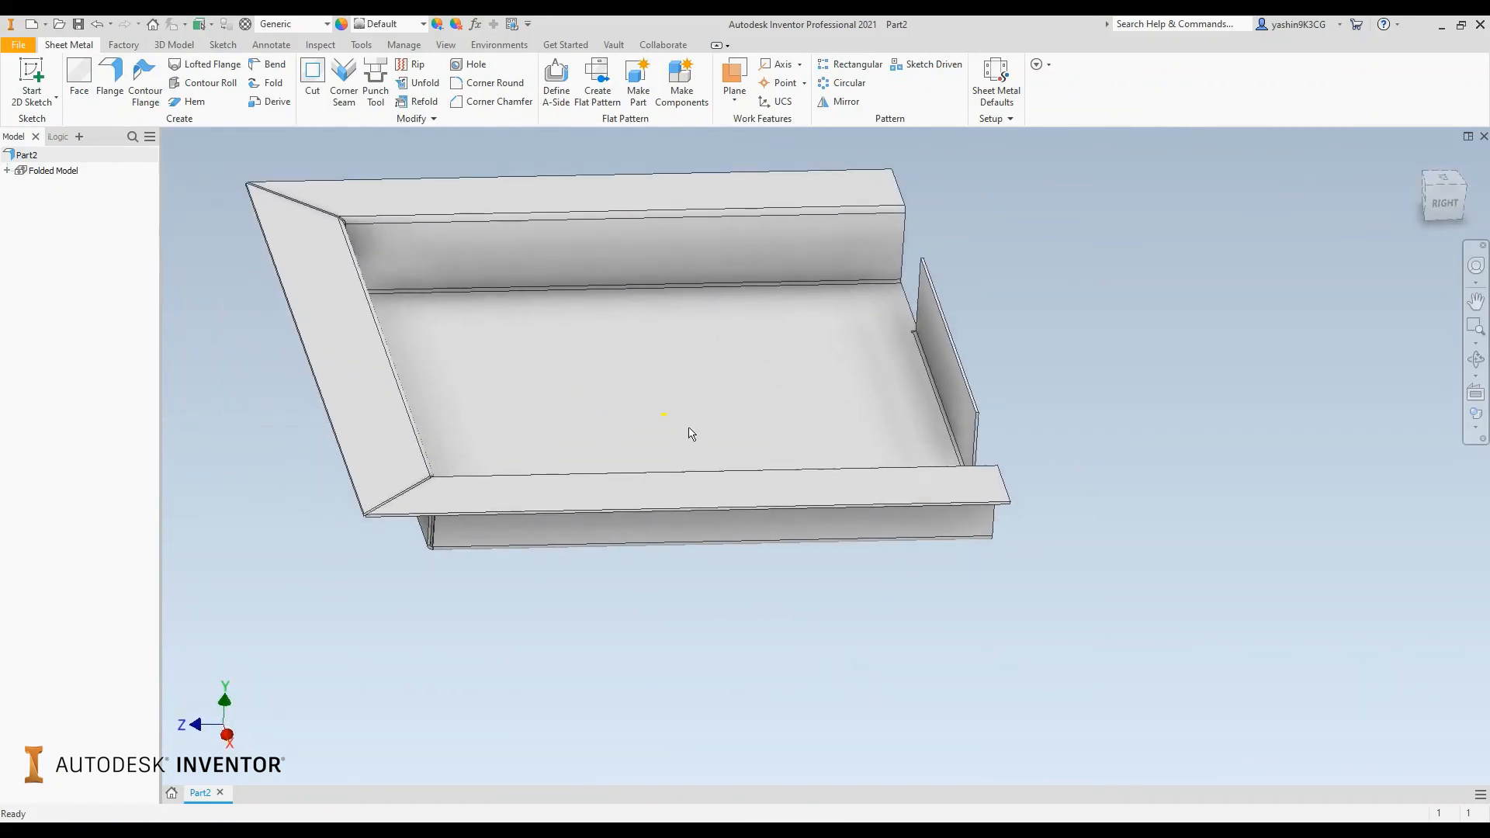
mouse_move(689, 427)
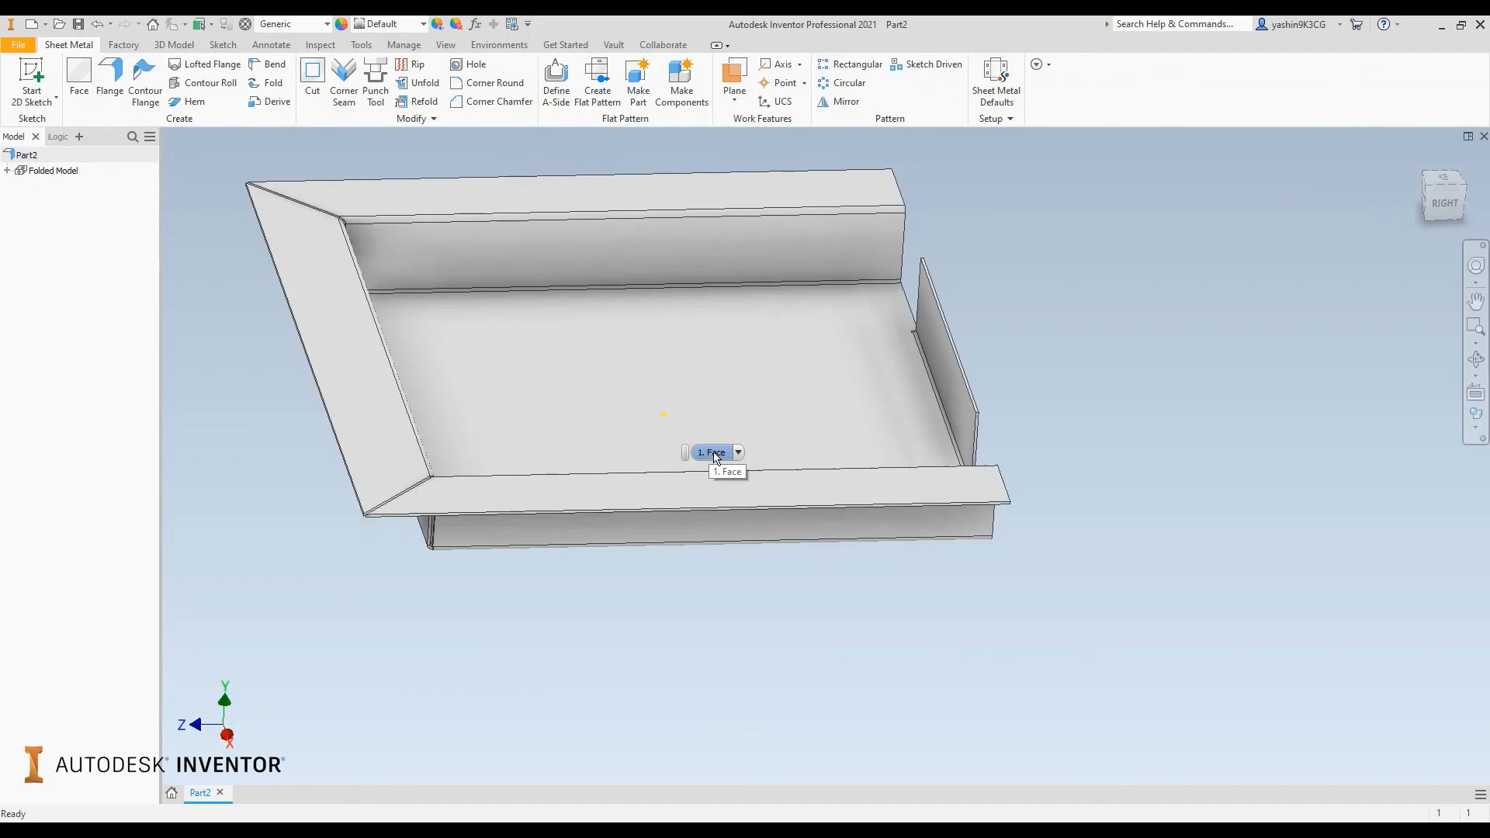